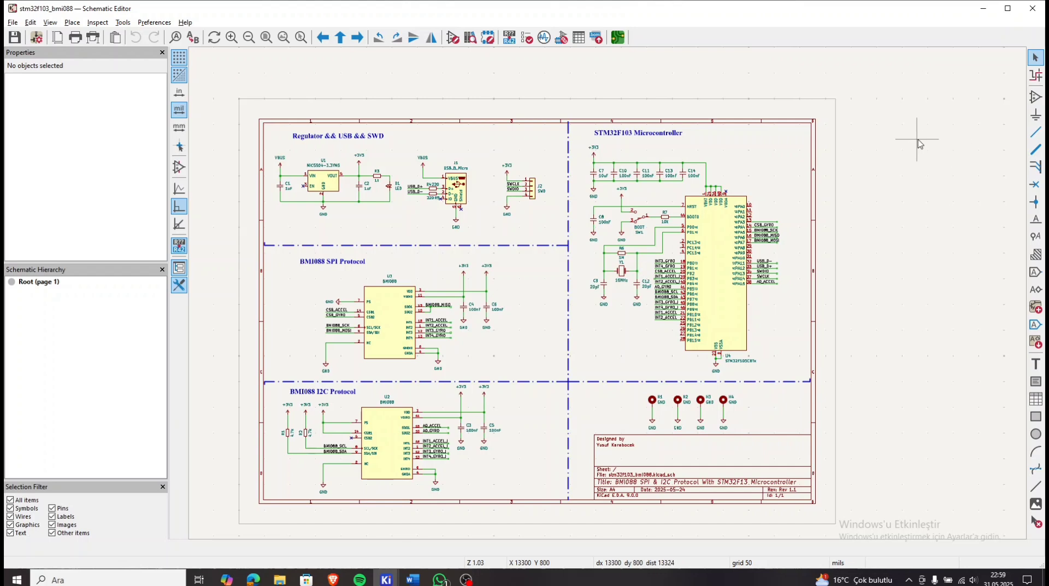
Examine the row of decoupling capacitors C7 to C14 on the STM32F103 microcontroller's +3V3 supply.
scroll(606, 300, "up", 4)
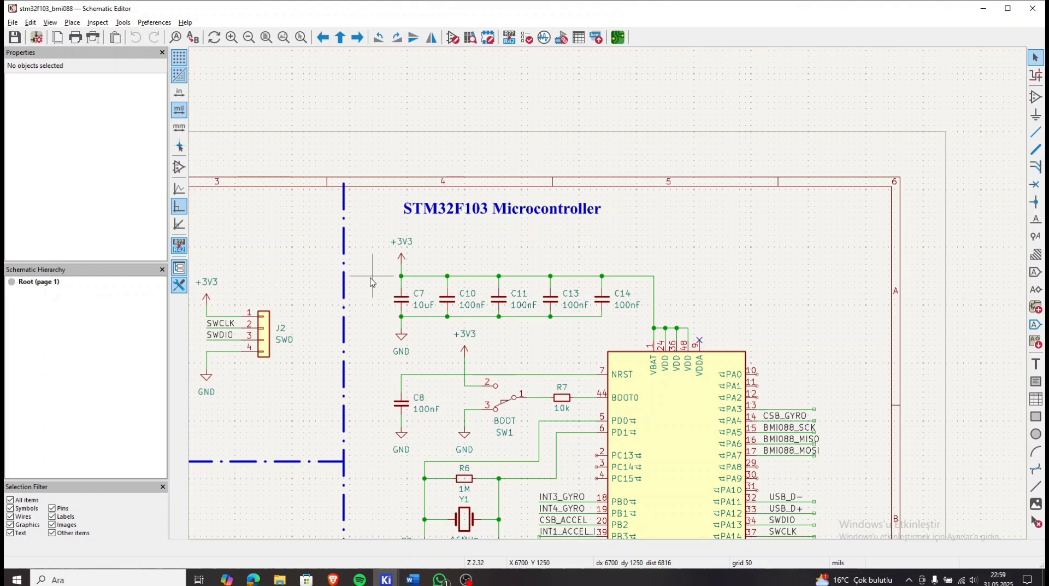
left_click_drag(366, 282, 656, 354)
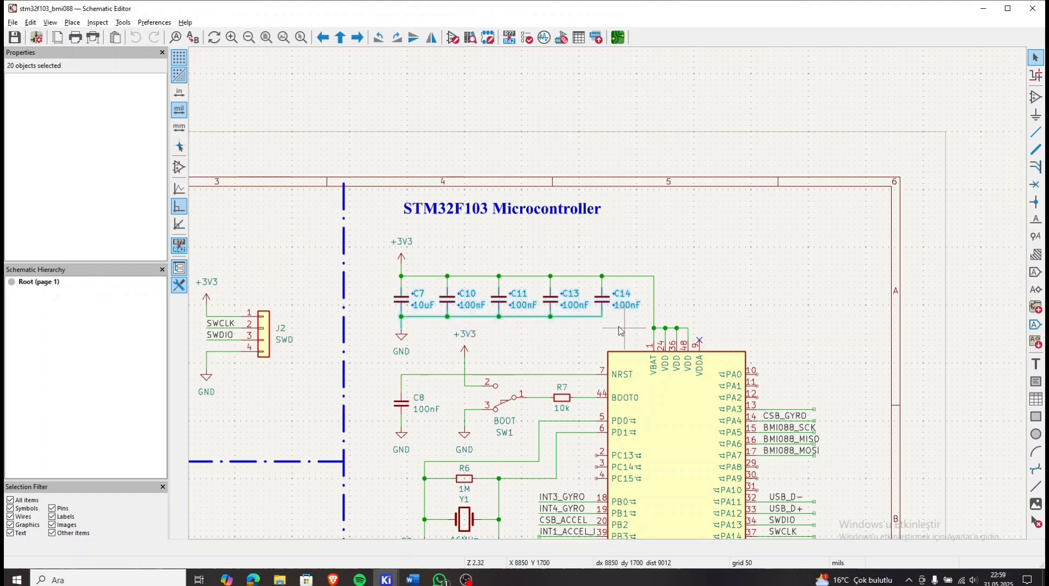
left_click(564, 355)
middle_click_drag(565, 358, 581, 235)
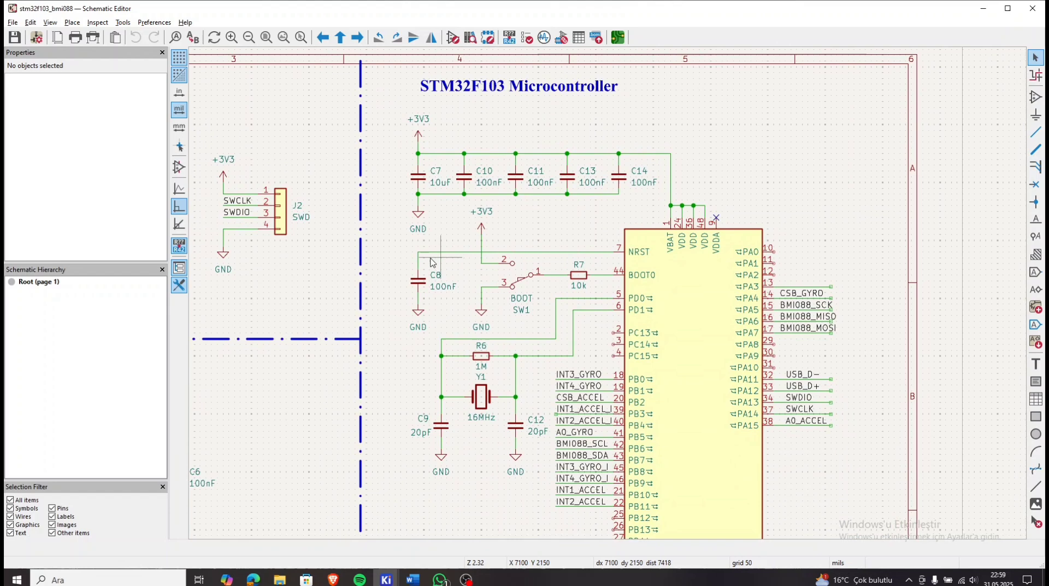
Inspect the microcontroller's reset capacitor C8, BOOT switch SW1 and BOOT0 resistor R7.
left_click(418, 282)
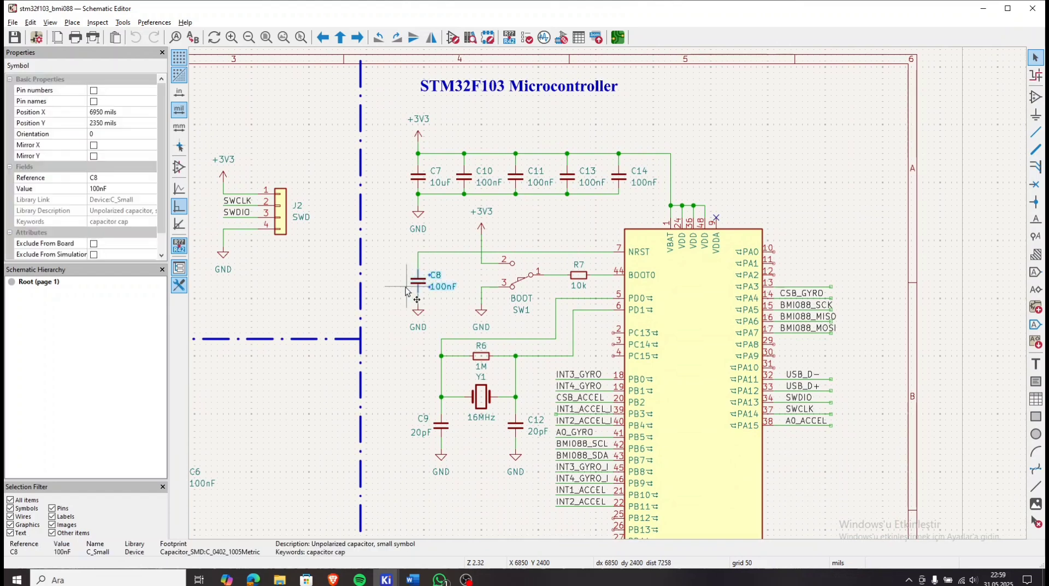
left_click(402, 342)
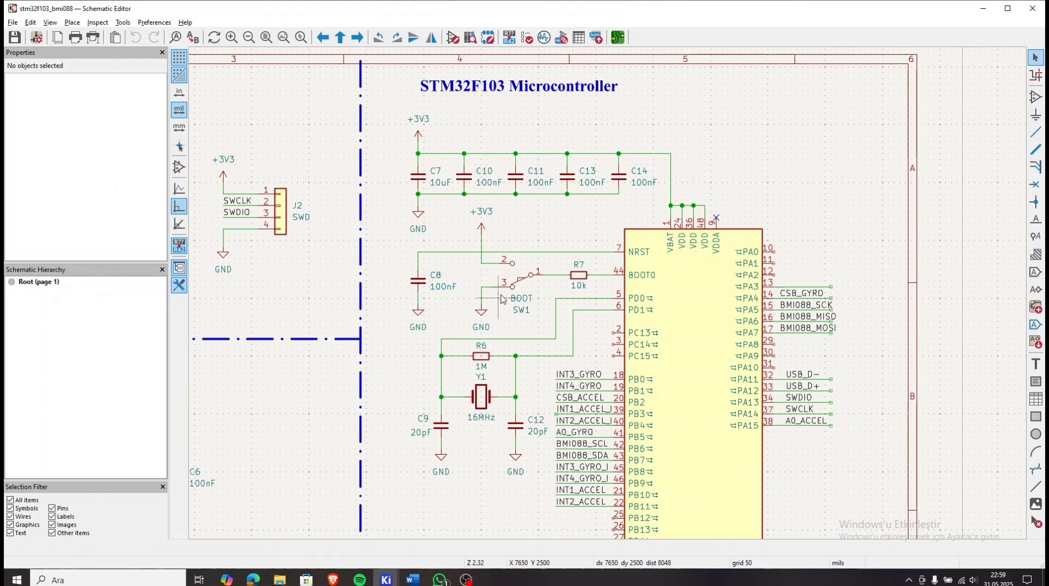
left_click(532, 285)
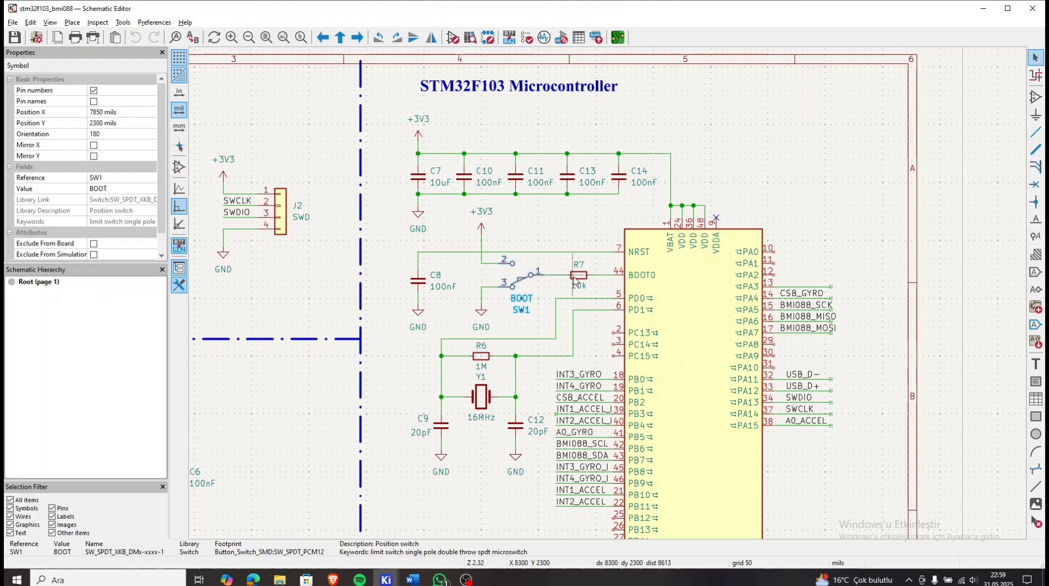
left_click(572, 280)
left_click(579, 276)
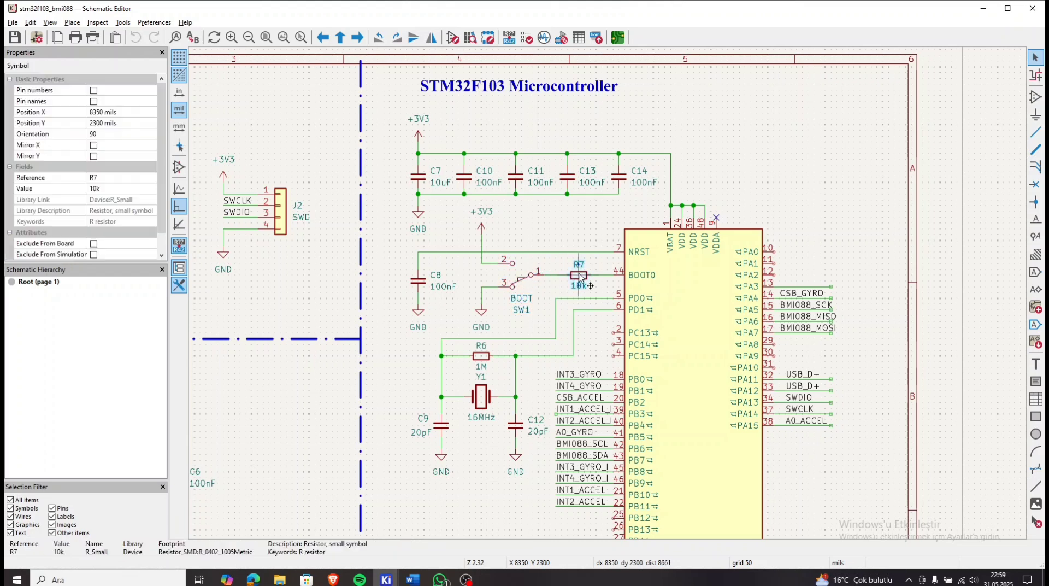
left_click(546, 296)
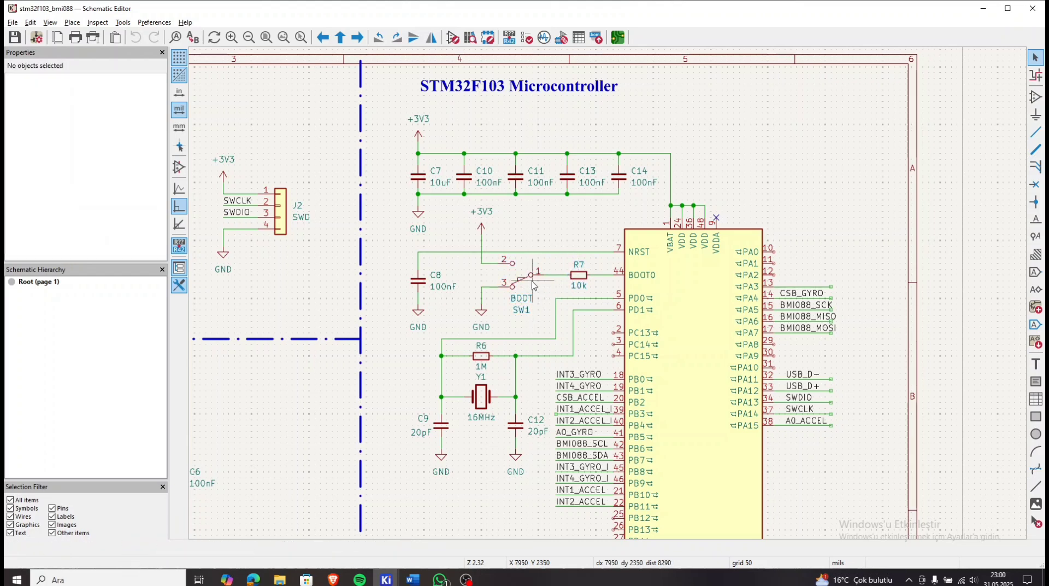
left_click(531, 284)
left_click(538, 321)
Inspect crystal Y1 and its surrounding oscillator circuit beside the microcontroller.
middle_click_drag(538, 320, 528, 226)
left_click(475, 301)
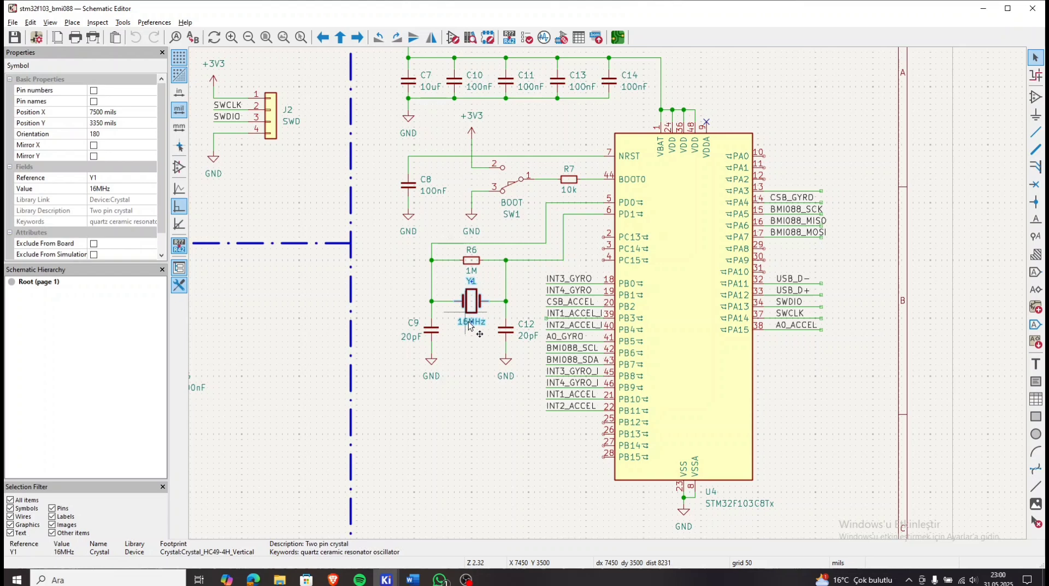
left_click(483, 372)
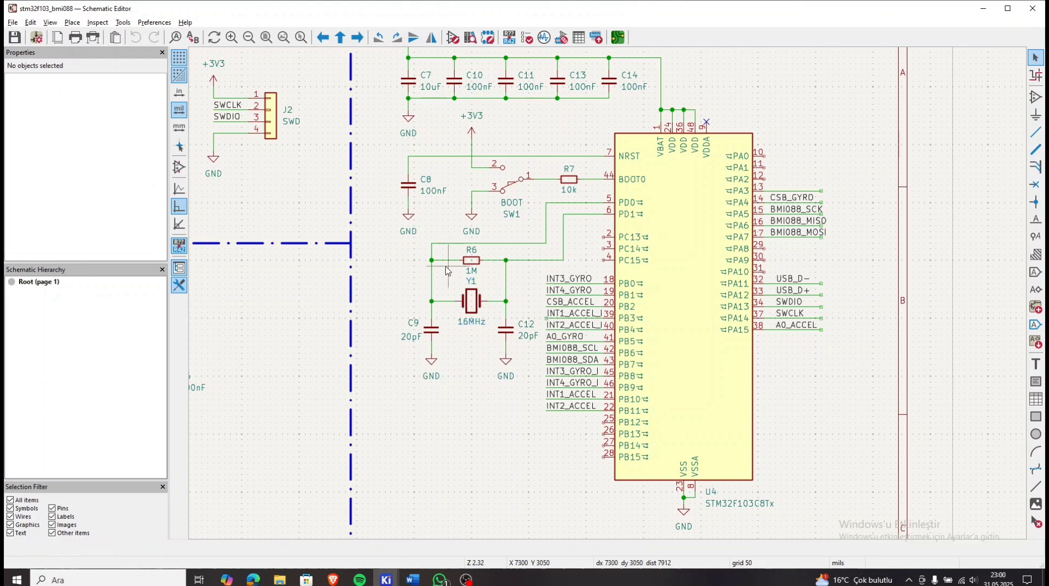
Review the labelled signal nets on the microcontroller's PB and PA pins, including the sensor, USB and SWD connections.
mouse_move(531, 266)
left_mouse_down()
mouse_move(580, 345)
mouse_move(609, 443)
mouse_move(579, 426)
mouse_move(535, 362)
mouse_move(524, 243)
mouse_move(543, 268)
left_mouse_up()
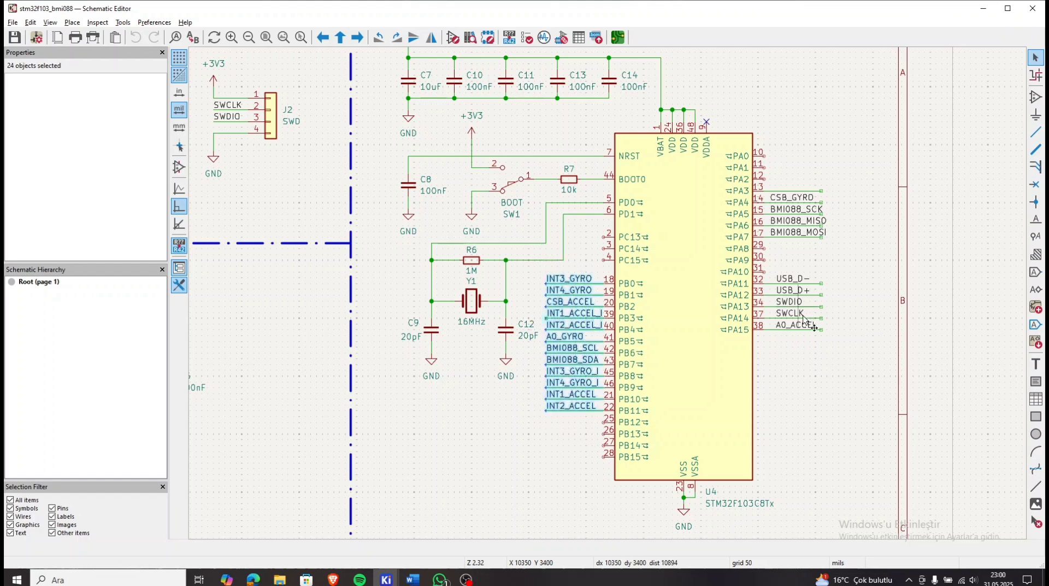
left_click(830, 244)
left_click_drag(831, 244, 767, 164)
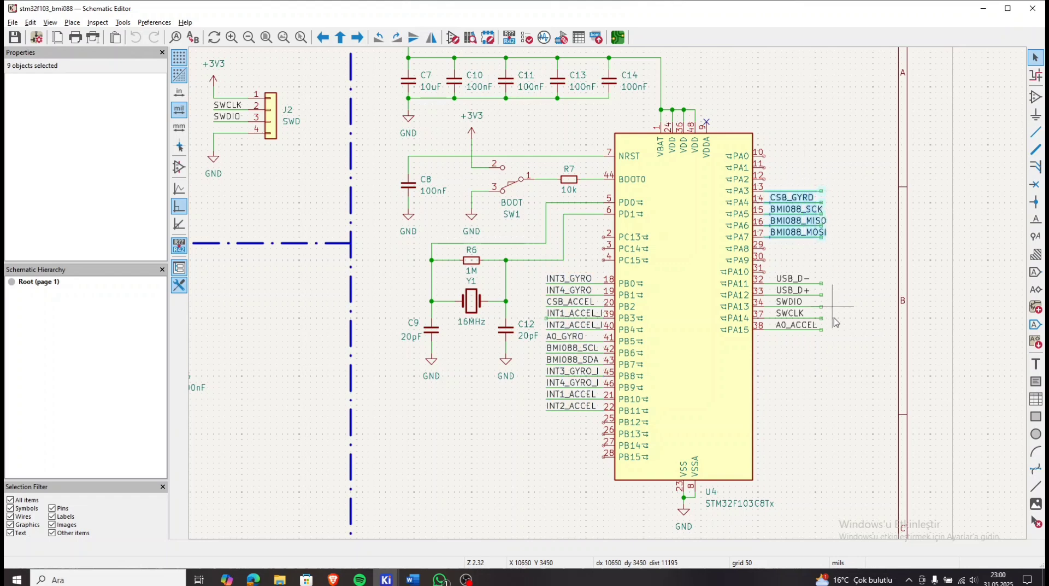
left_click(789, 328)
left_click(789, 353)
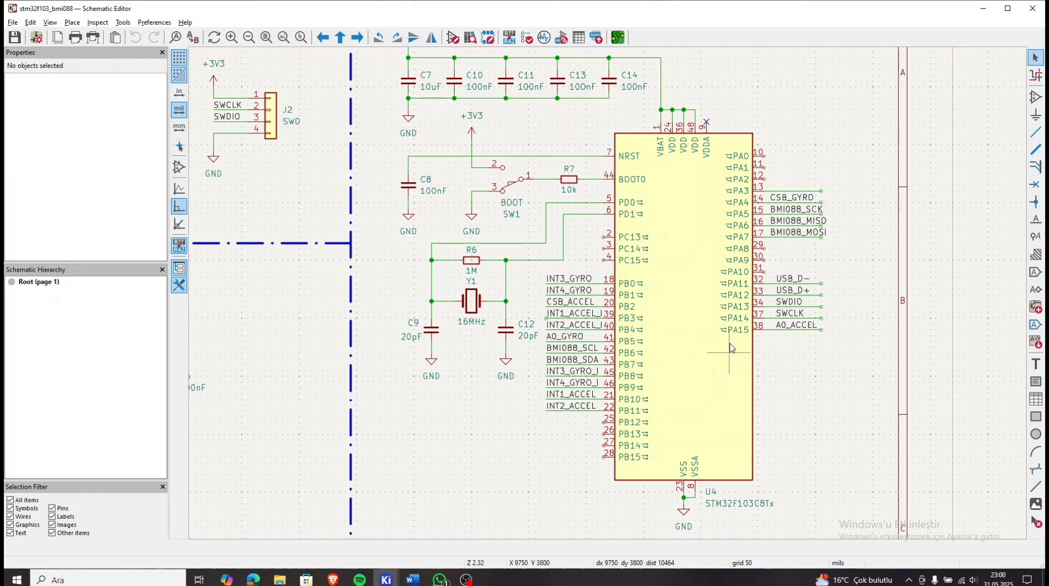
Inspect the MIC5504-3.3YM5 regulator U1 with capacitors C1 and C2 and its VBUS and +3V3 power symbols.
scroll(731, 348, "up", 2)
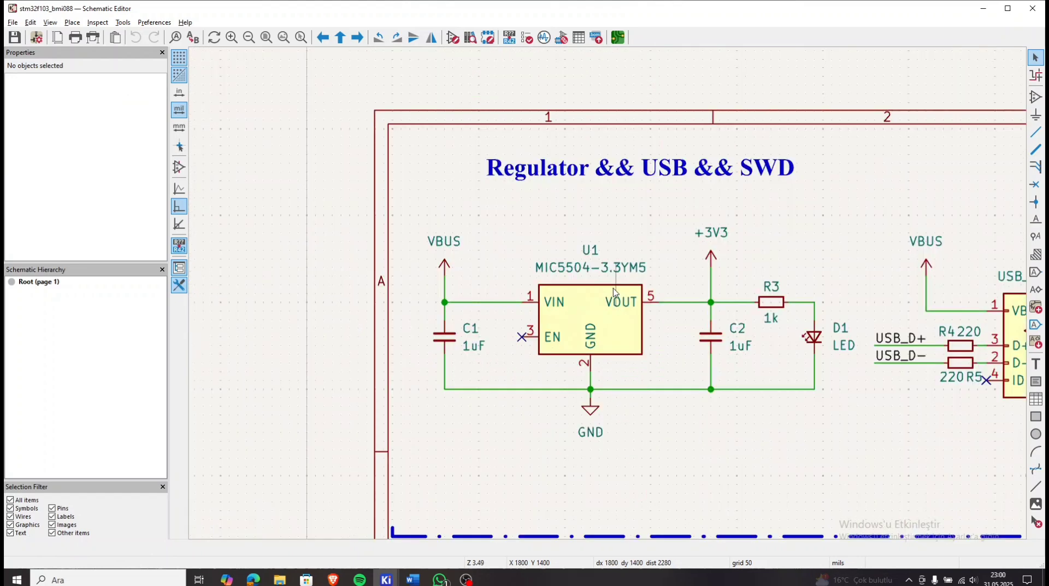
left_click(631, 276)
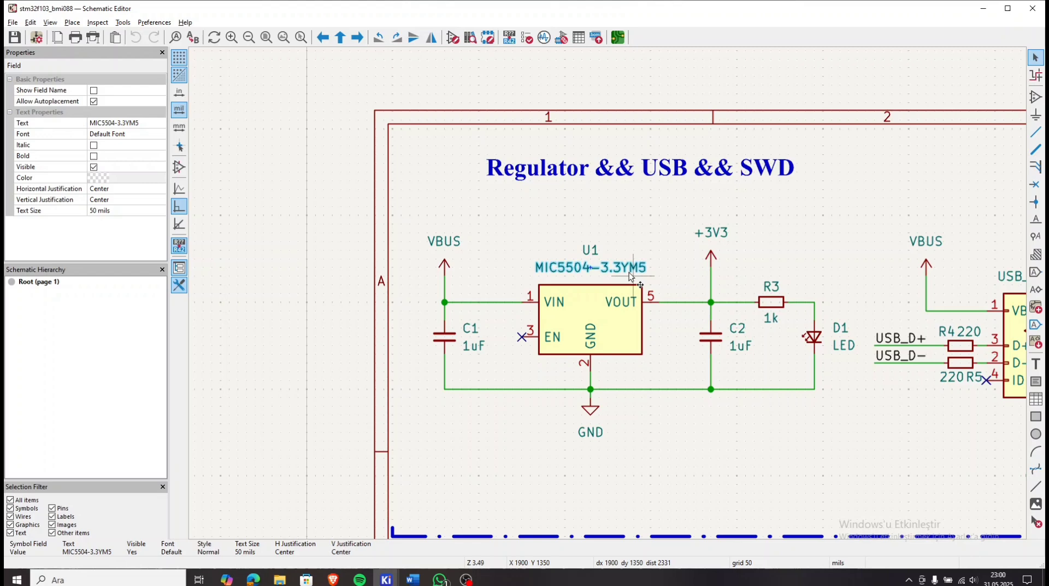
left_click(667, 435)
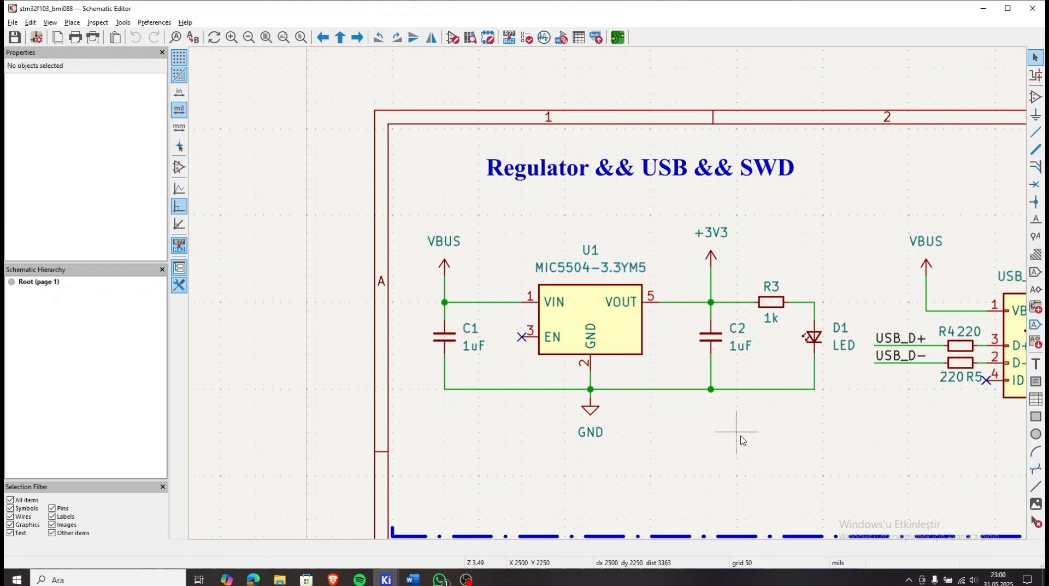
left_click(446, 336)
left_click(706, 346)
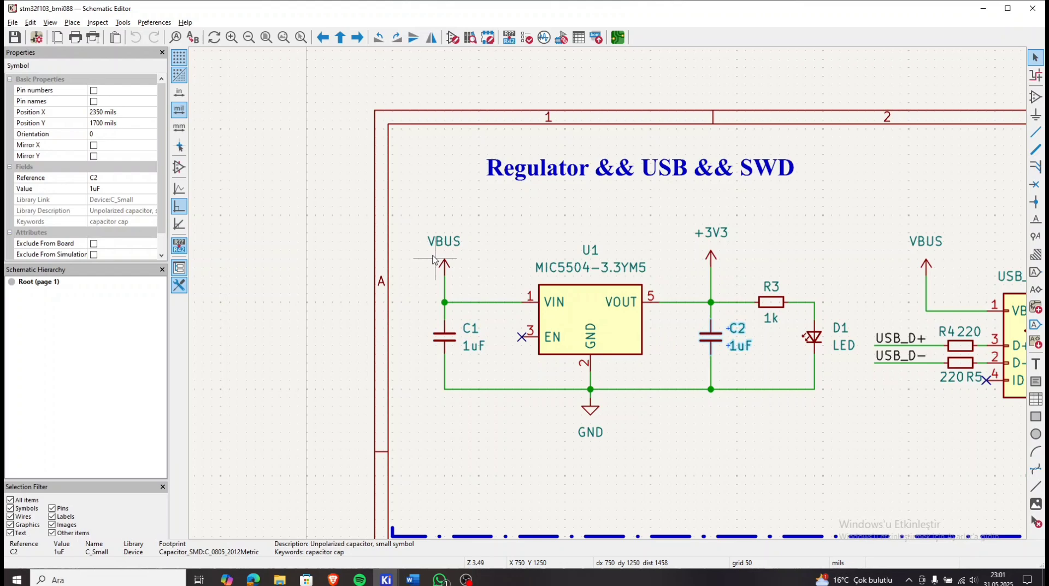
left_click(459, 258)
left_click(444, 264)
left_click(711, 256)
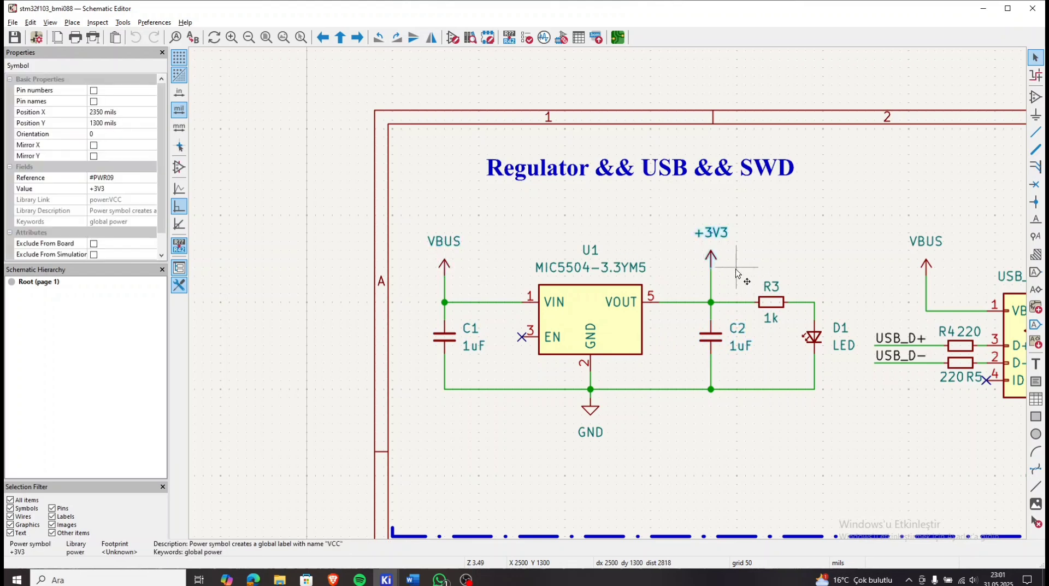
Examine the regulator's +3V3 output branch with resistor R3 and LED D1, undoing any accidental move.
left_click_drag(738, 271, 782, 361)
key("ctrl+z")
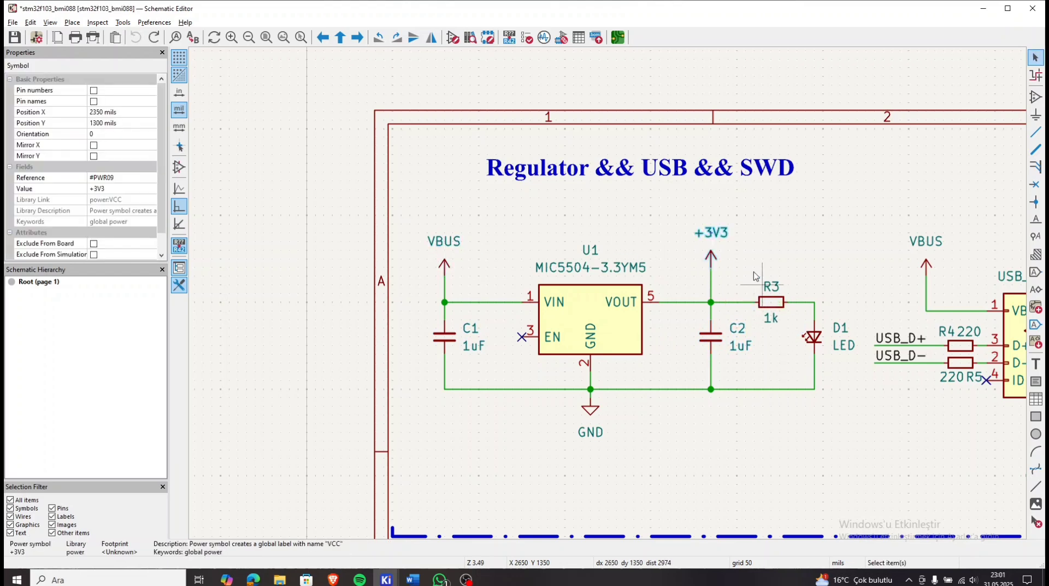
left_click_drag(726, 240, 841, 407)
left_click(857, 433)
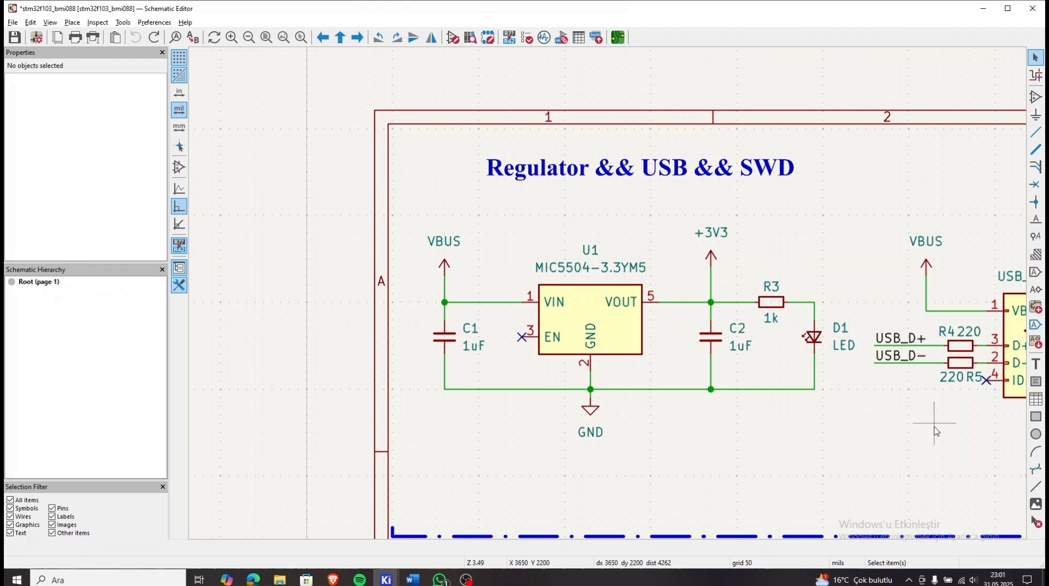
Inspect the USB_B_Micro connector J1, its series resistors R4 and R5, and the USB_D+ and USB_D- labels.
middle_click_drag(927, 424, 523, 400)
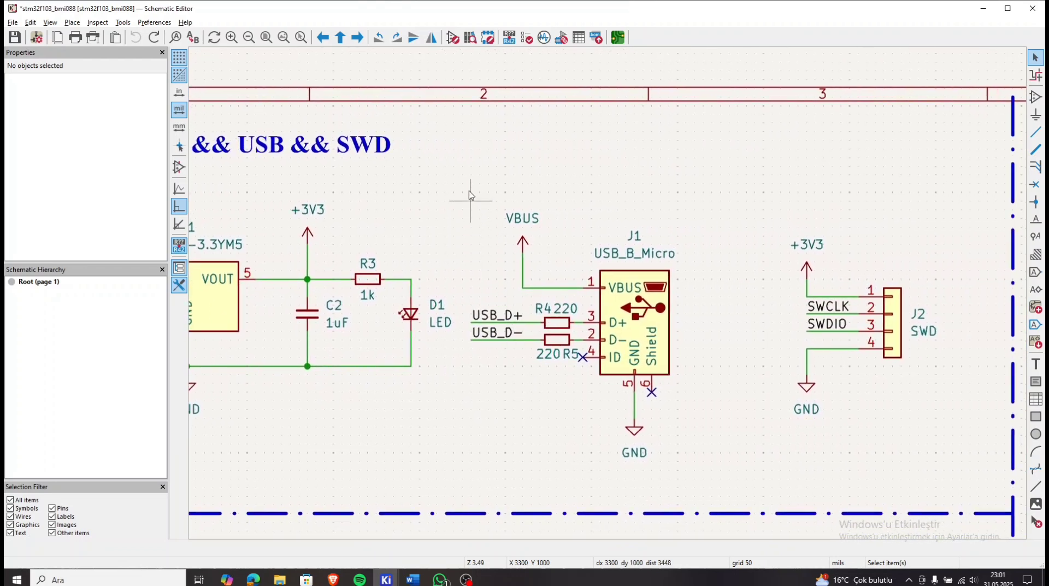
left_click_drag(450, 179, 732, 477)
left_click(556, 338)
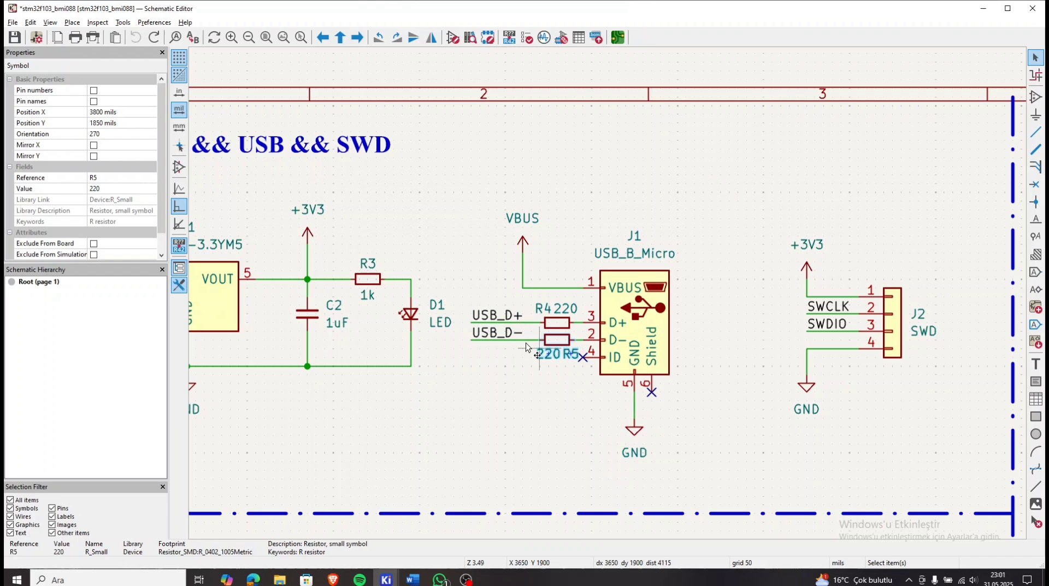
left_click(503, 319)
left_click(497, 334)
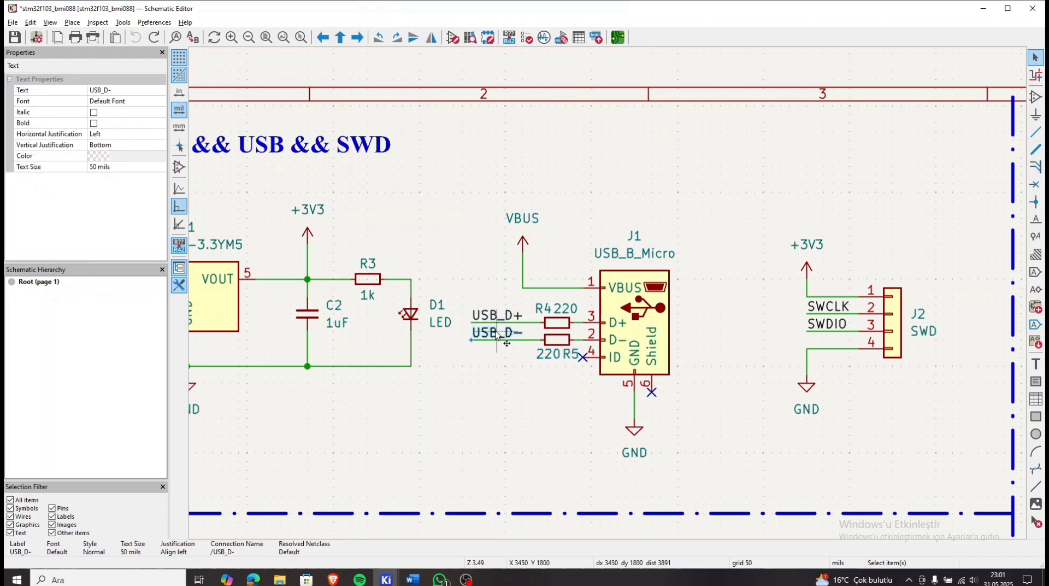
left_click(500, 361)
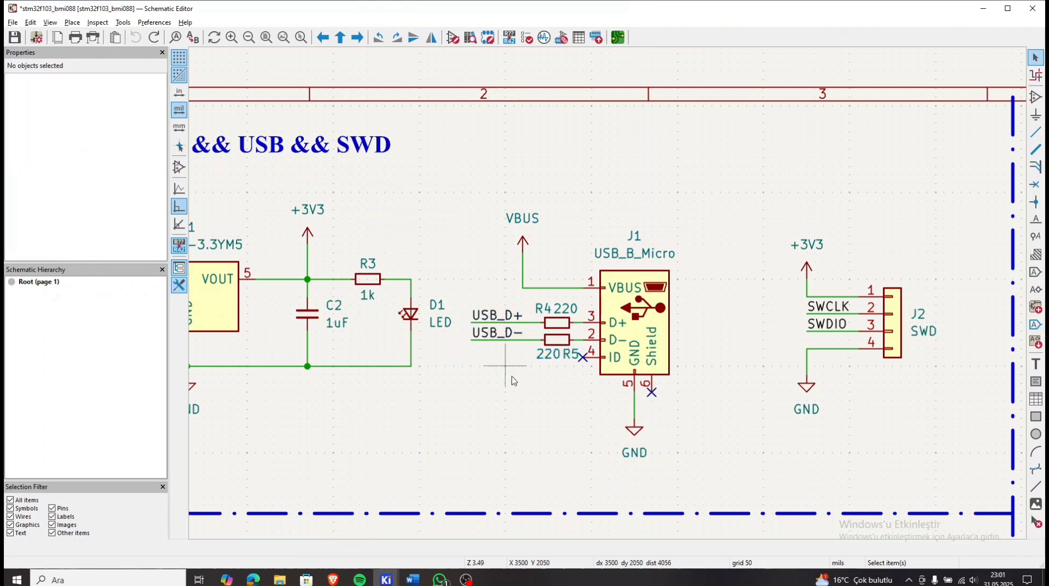
middle_click_drag(724, 374, 539, 377)
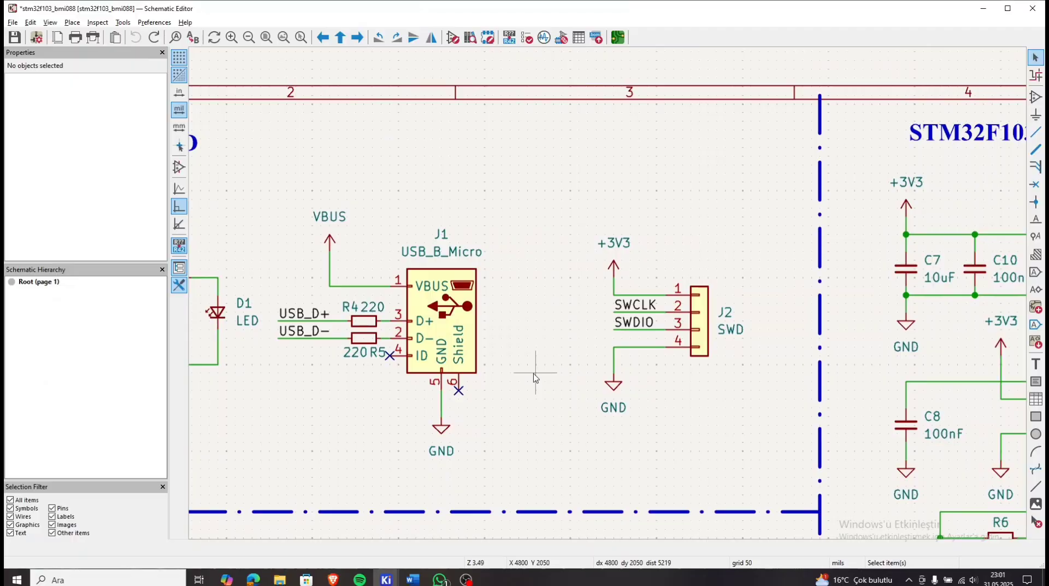
Switch to the BMI088 datasheet in the browser and review the SPI and I2C connection diagrams in sections 7.2 and 7.3.
key("alt+Tab")
scroll(633, 282, "down", 3)
scroll(633, 281, "down", 1)
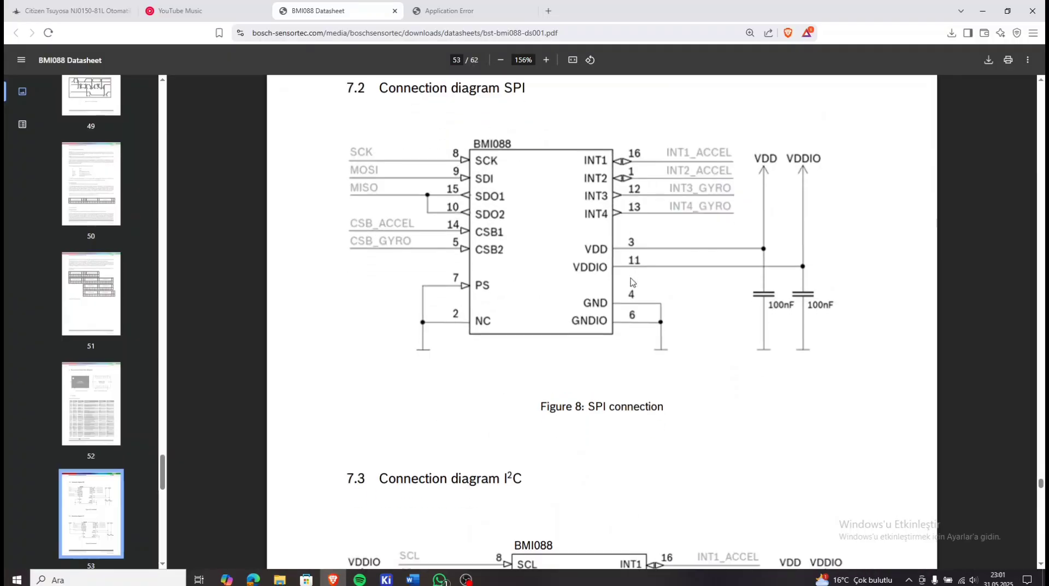
scroll(633, 281, "down", 2, "ctrl")
scroll(633, 281, "up", 2)
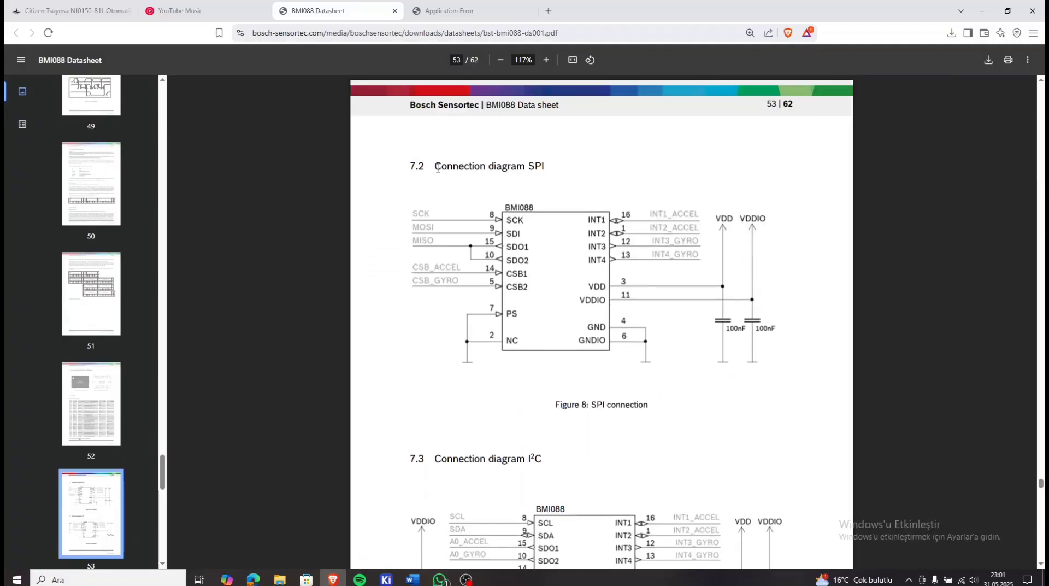
left_click_drag(437, 168, 563, 177)
left_click(566, 179)
scroll(564, 281, "down", 2)
left_click_drag(435, 349, 559, 359)
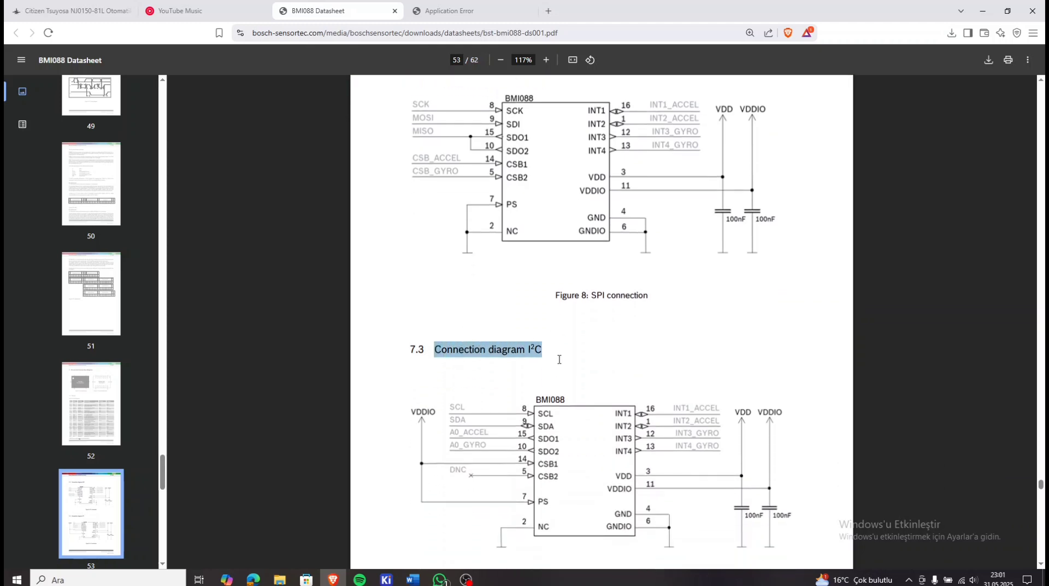
left_click(564, 362)
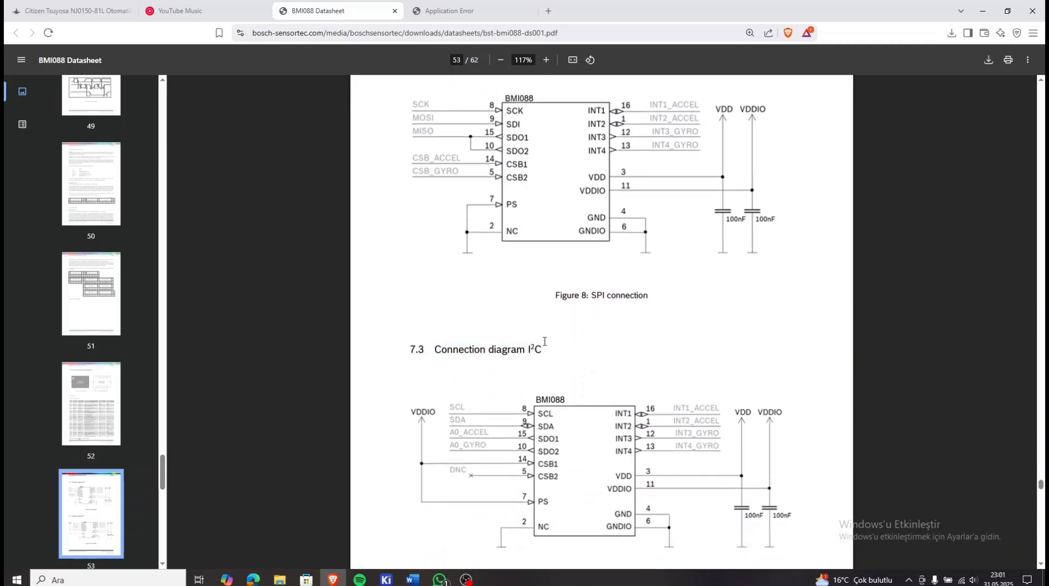
Return to the KiCad schematic and examine the BMI088 SPI circuit's supply capacitors, chip-select, SPI and interrupt nets.
key("alt+Tab")
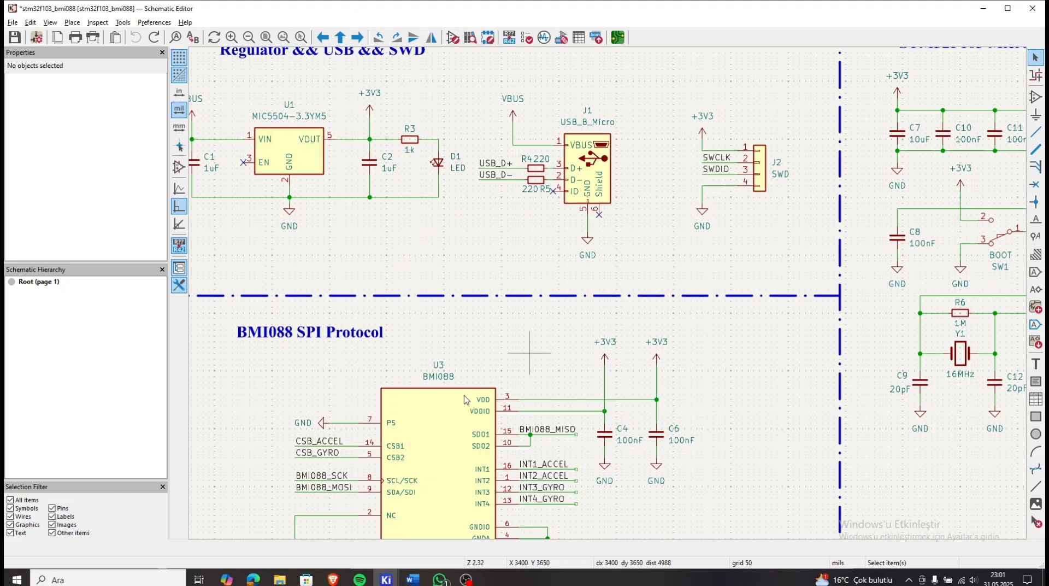
middle_click_drag(500, 344, 585, 217)
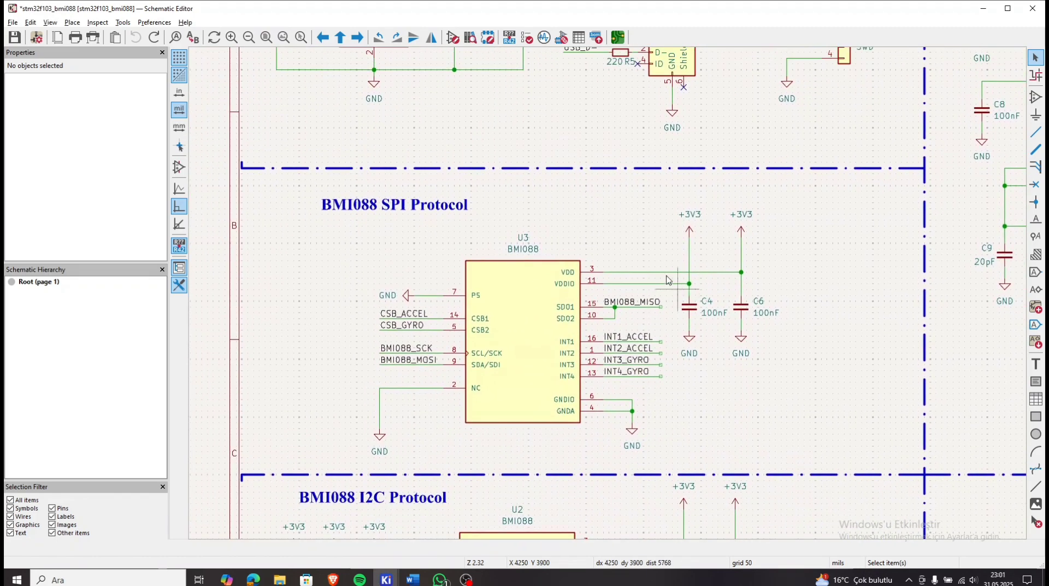
left_click_drag(658, 248, 798, 333)
left_click(648, 354)
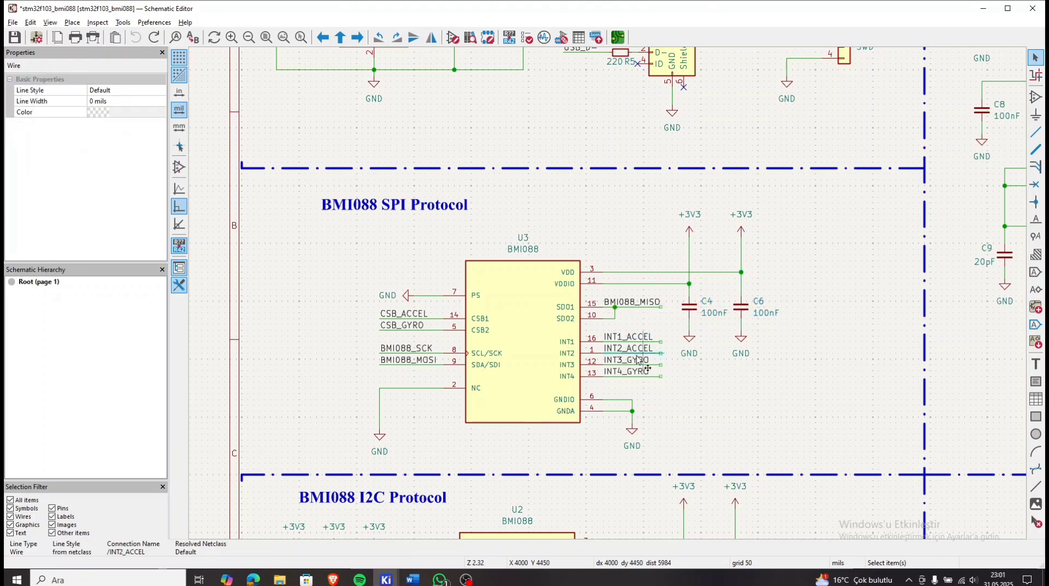
left_click(413, 331)
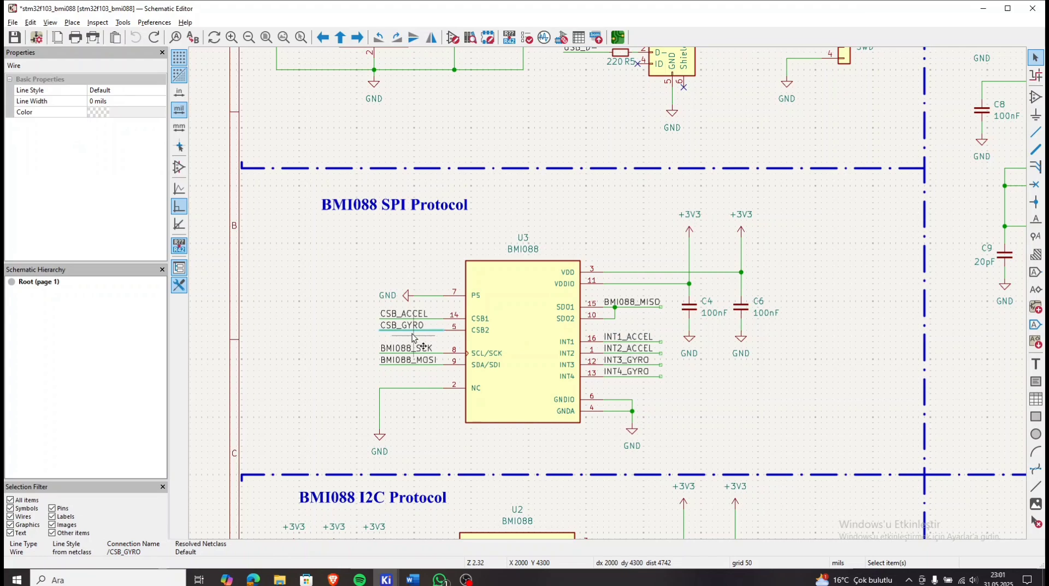
left_click(408, 358)
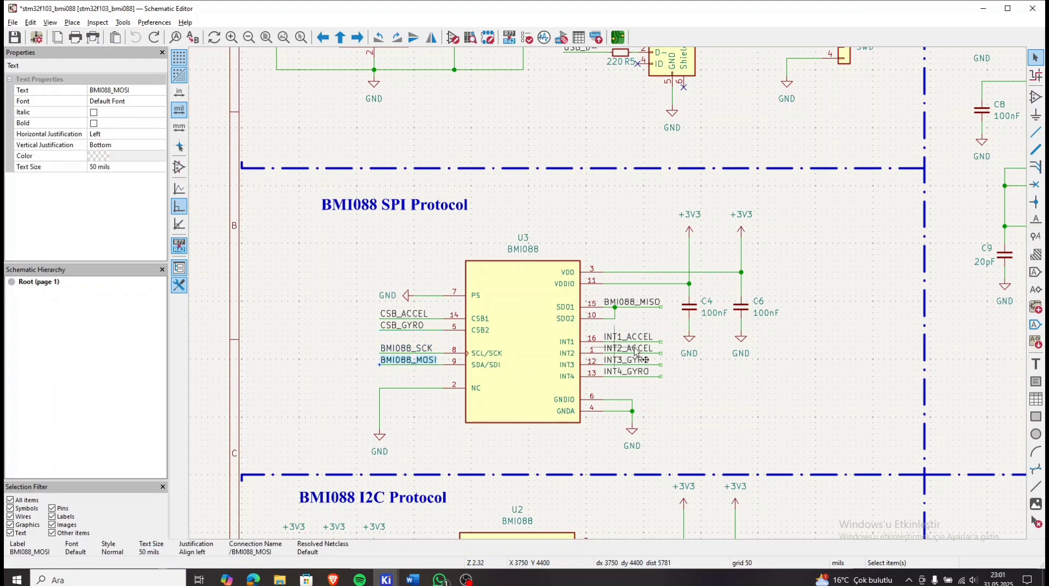
left_click_drag(678, 380, 634, 330)
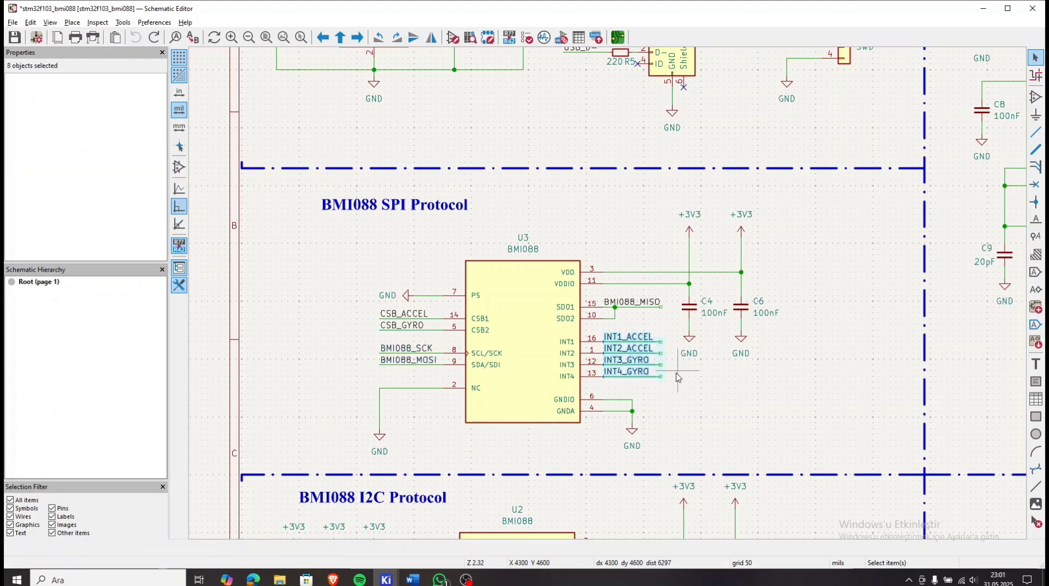
Examine the BMI088 I2C circuit's capacitors C3 and C5, interrupt labels, SCL and SDA lines, and pull-up resistors R1 and R2.
left_click(678, 376)
scroll(688, 414, "down", 5)
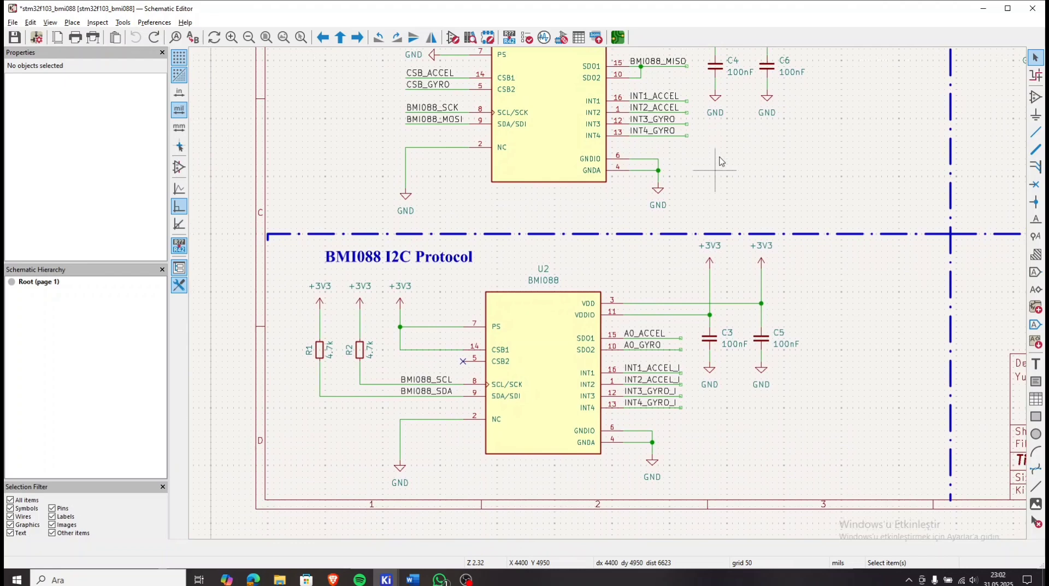
left_click(724, 329)
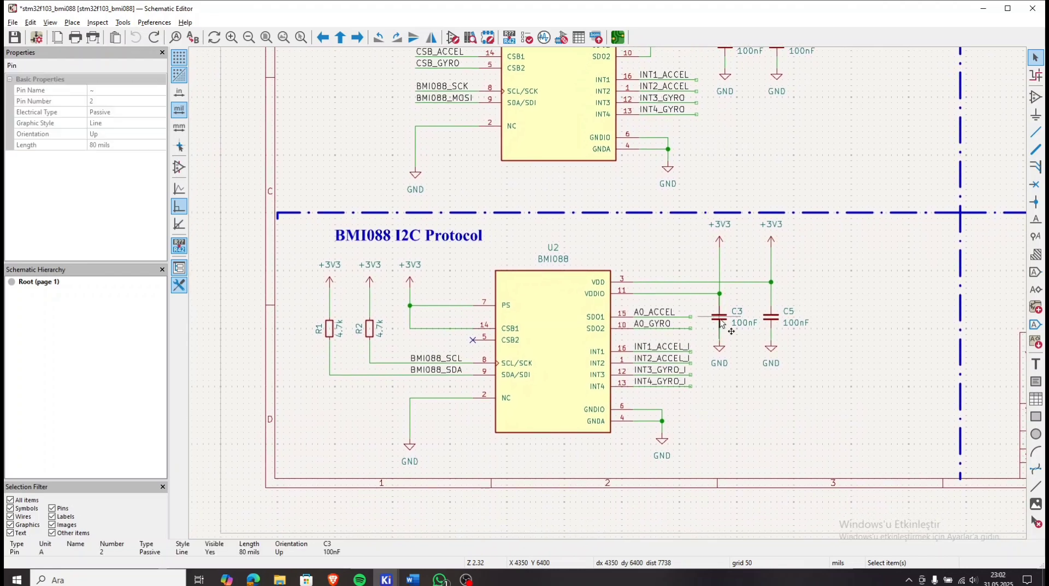
left_click(765, 322)
left_click(719, 321)
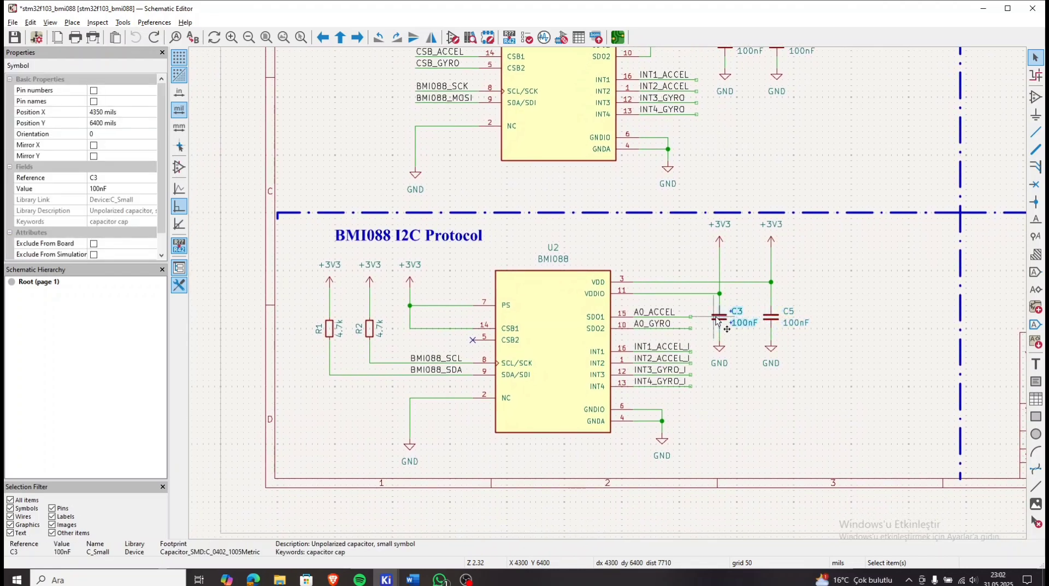
left_click_drag(704, 341, 632, 421)
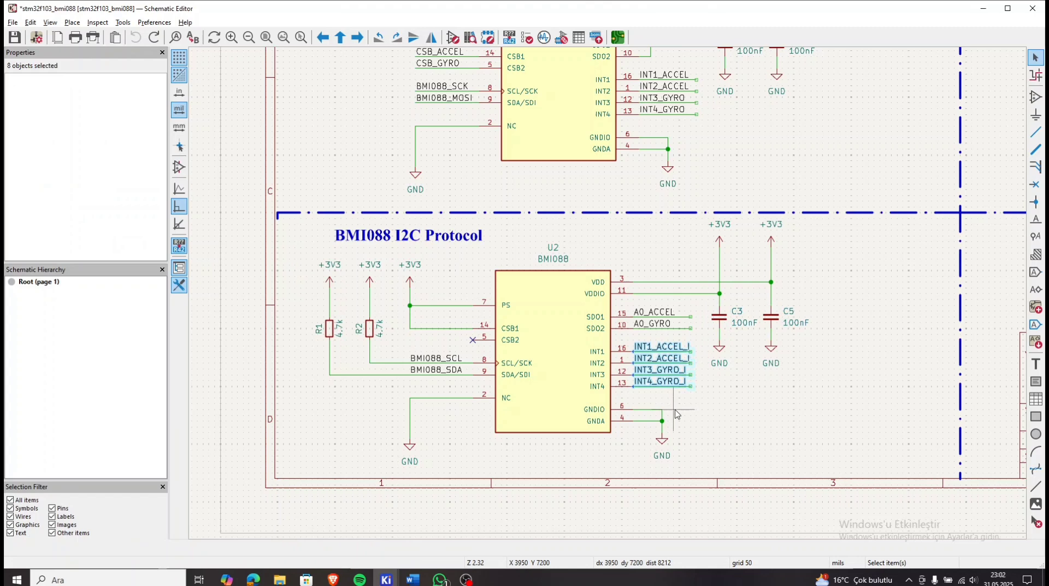
left_click(699, 427)
left_click_drag(394, 348, 479, 405)
left_click_drag(295, 287, 421, 372)
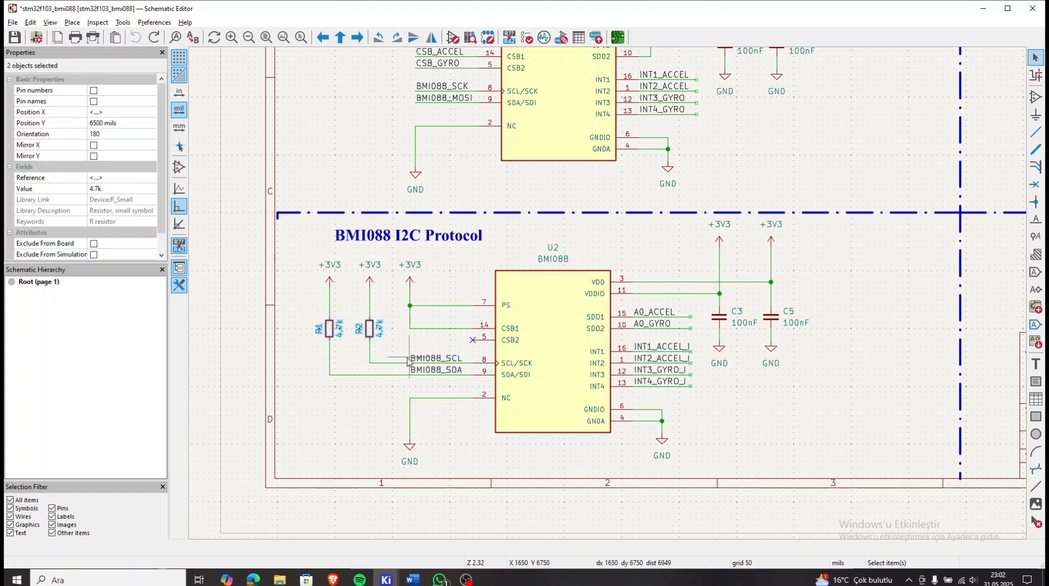
left_click(382, 398)
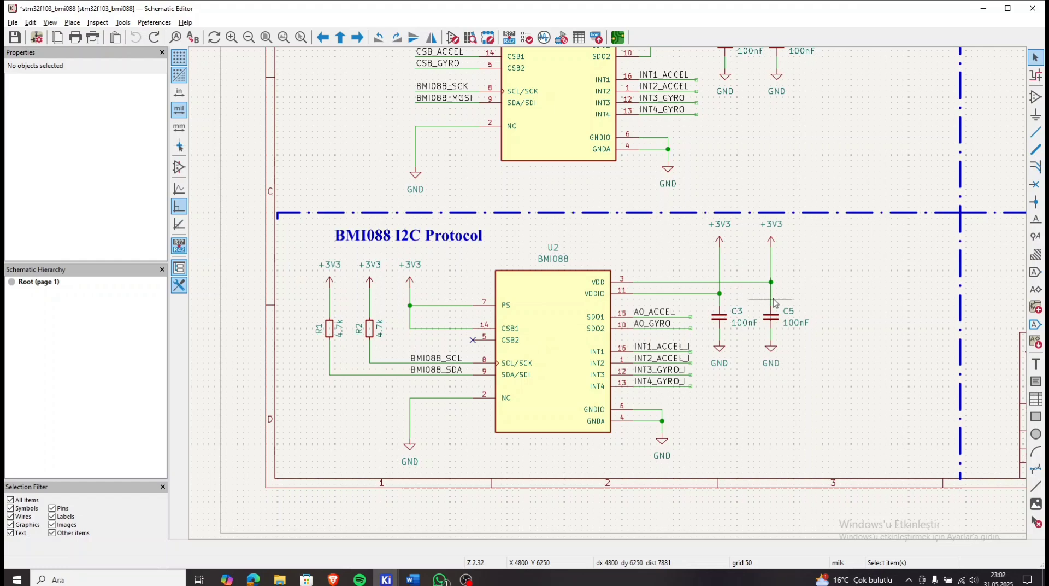
Inspect the grounded mounting holes H1 to H4 above the title block and view the whole schematic sheet.
scroll(771, 300, "down", 2)
middle_click_drag(602, 303, 340, 359)
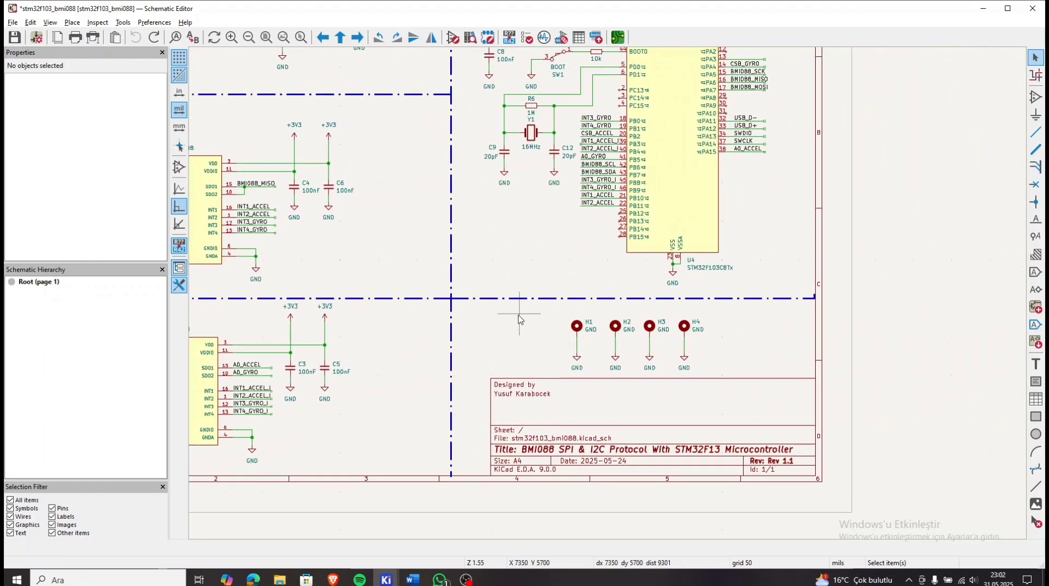
scroll(520, 313, "up", 2)
left_click_drag(637, 277, 944, 418)
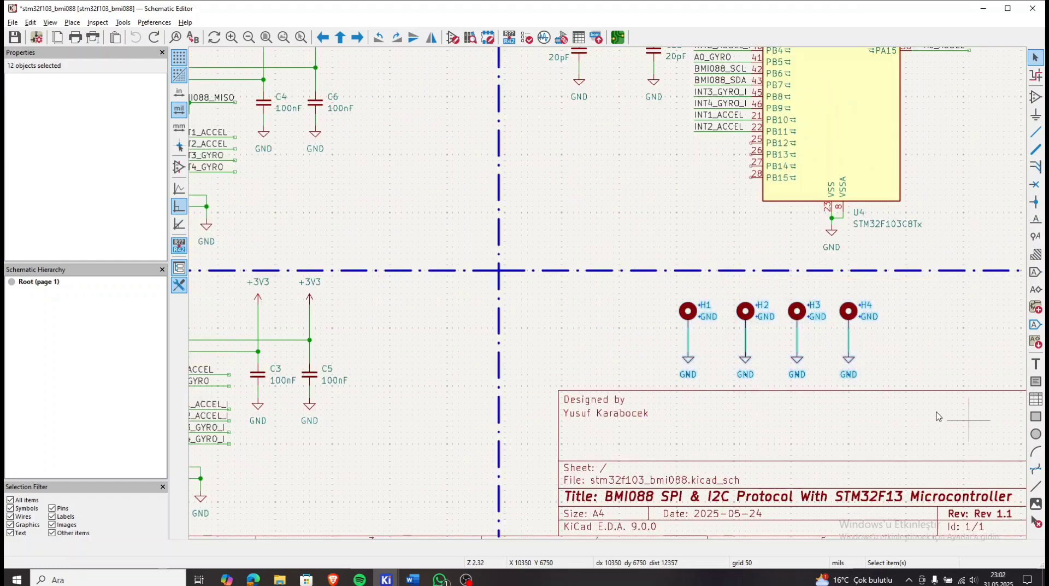
left_click(596, 348)
scroll(596, 351, "down", 4)
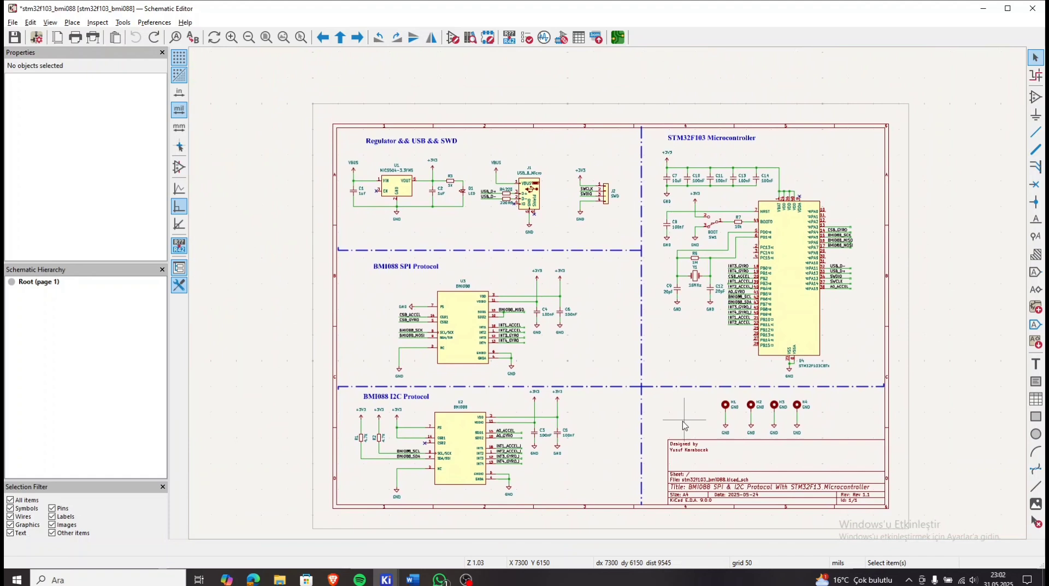
middle_click_drag(659, 415, 642, 413)
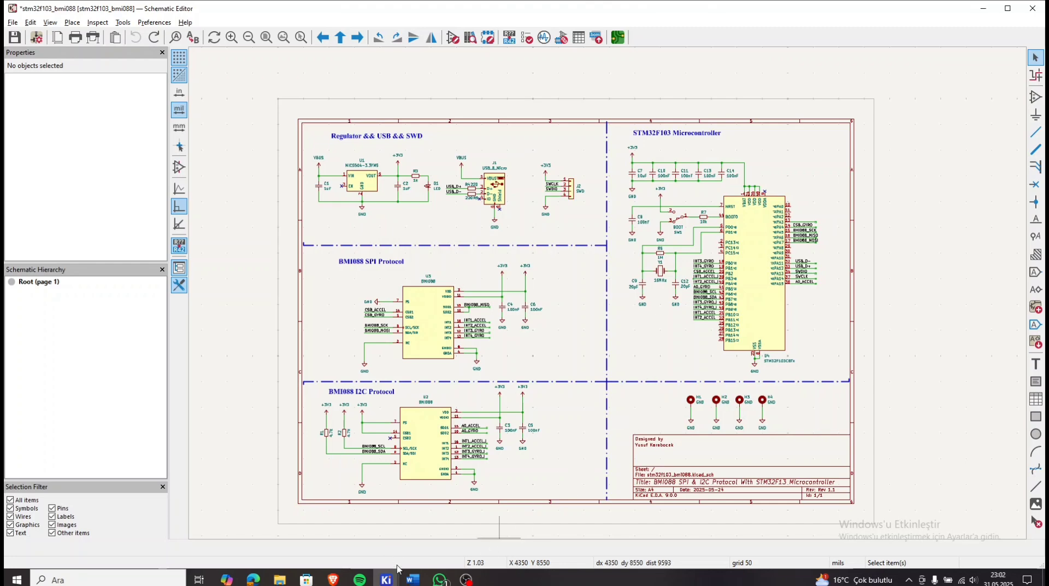
Switch to the PCB Editor and unfill all copper zones on the board.
mouse_move(385, 580)
left_click(500, 519)
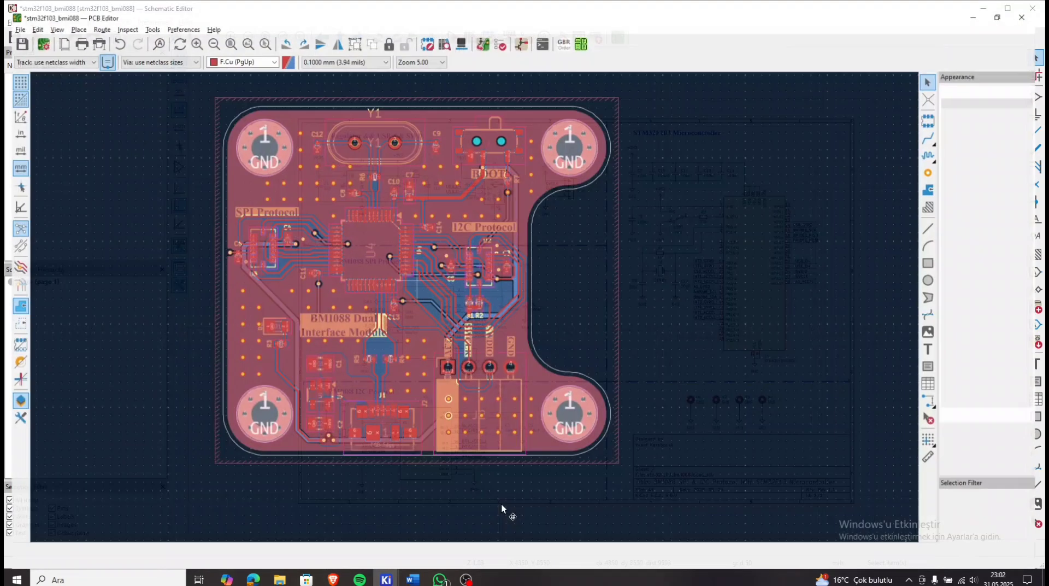
middle_click_drag(713, 275, 774, 299)
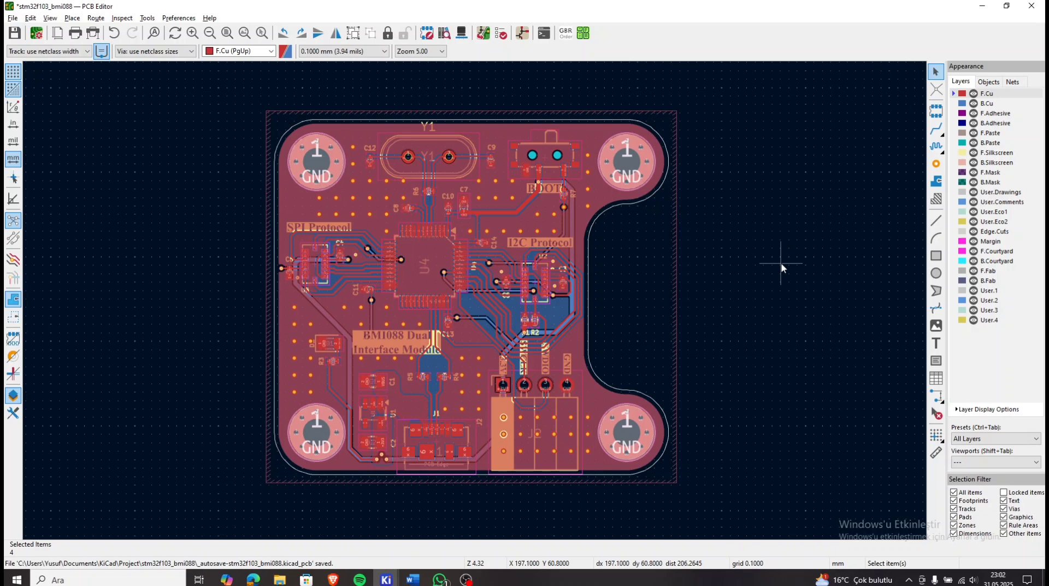
left_click(936, 181)
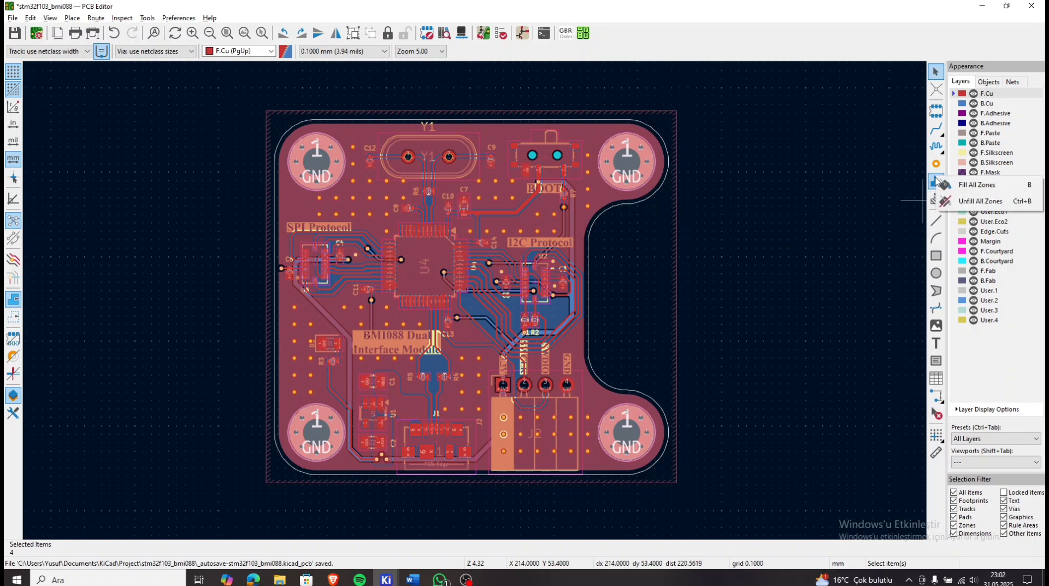
left_click(954, 202)
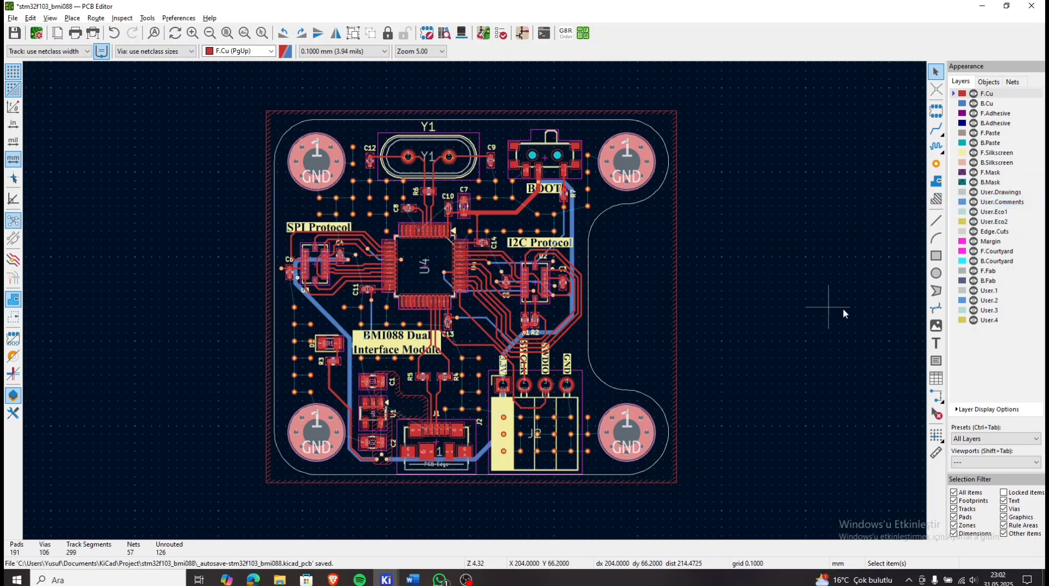
Select the VBUS zone beside USB connector J1, try filling all zones, and unfill them all again.
middle_click_drag(843, 310, 899, 305)
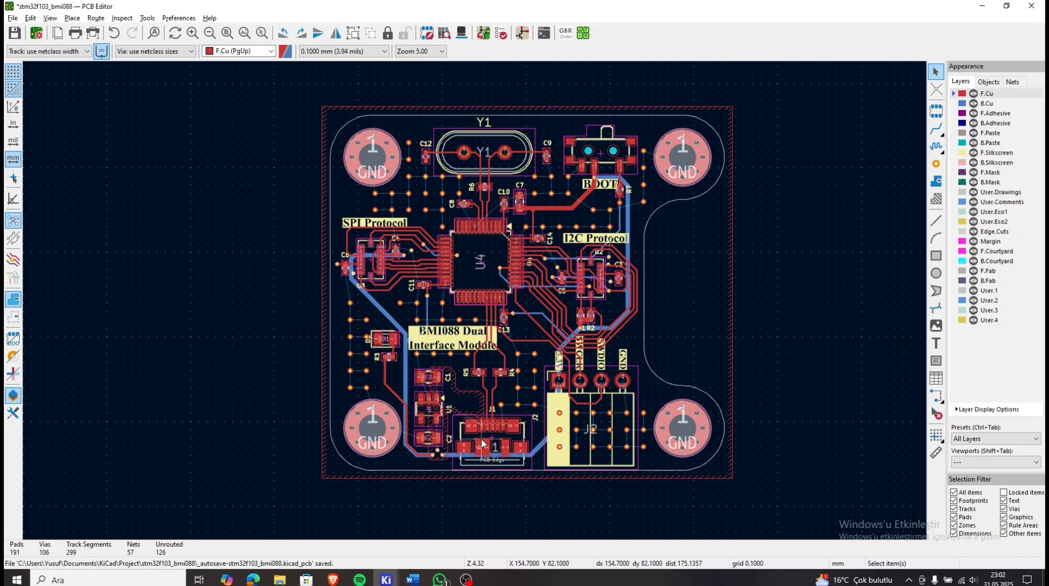
scroll(483, 443, "up", 5)
left_click(550, 287)
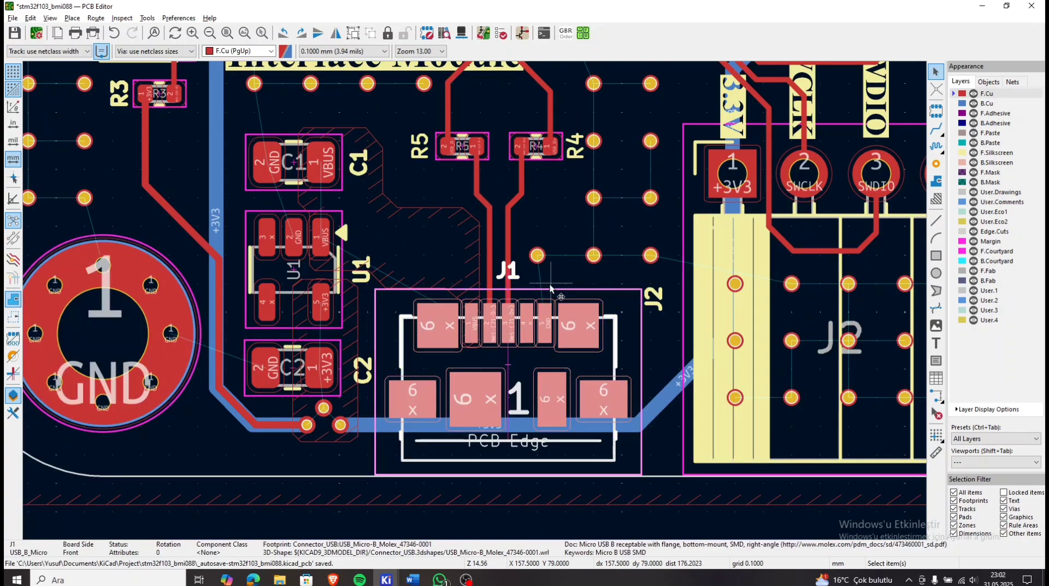
left_click(477, 274)
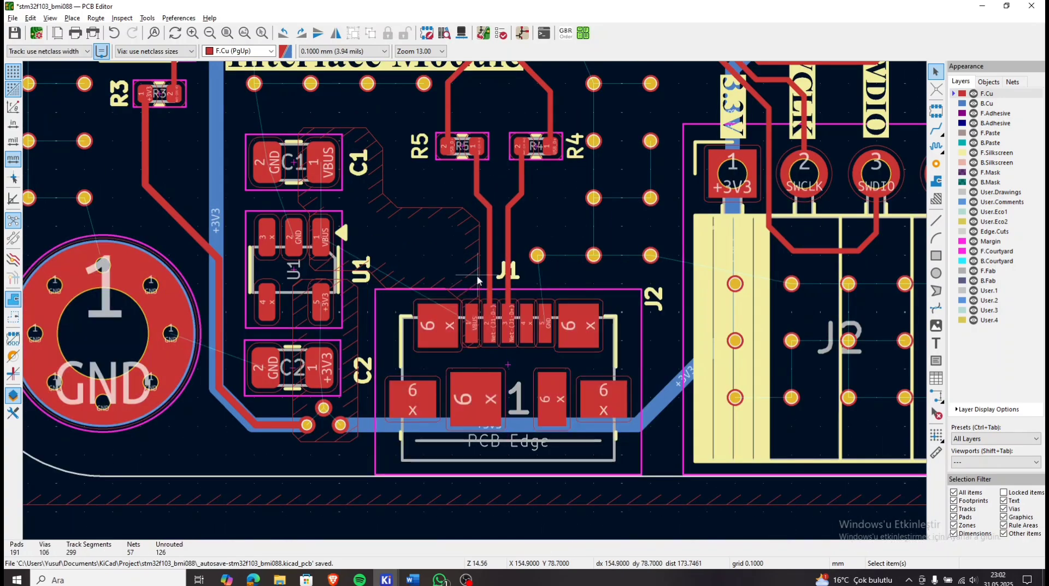
left_click(477, 270)
right_click(476, 270)
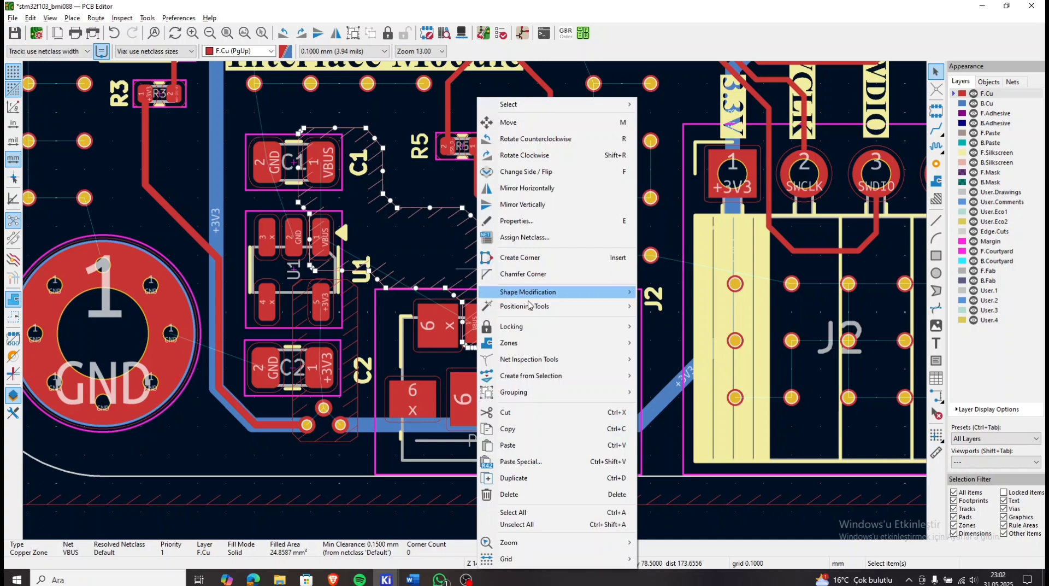
mouse_move(546, 342)
left_click(677, 357)
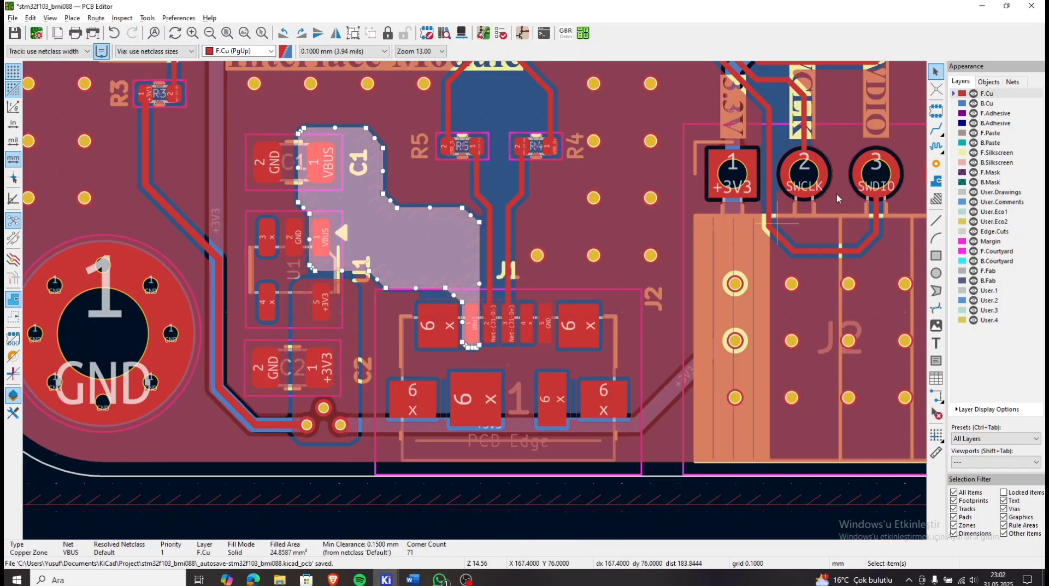
key("ctrl+b")
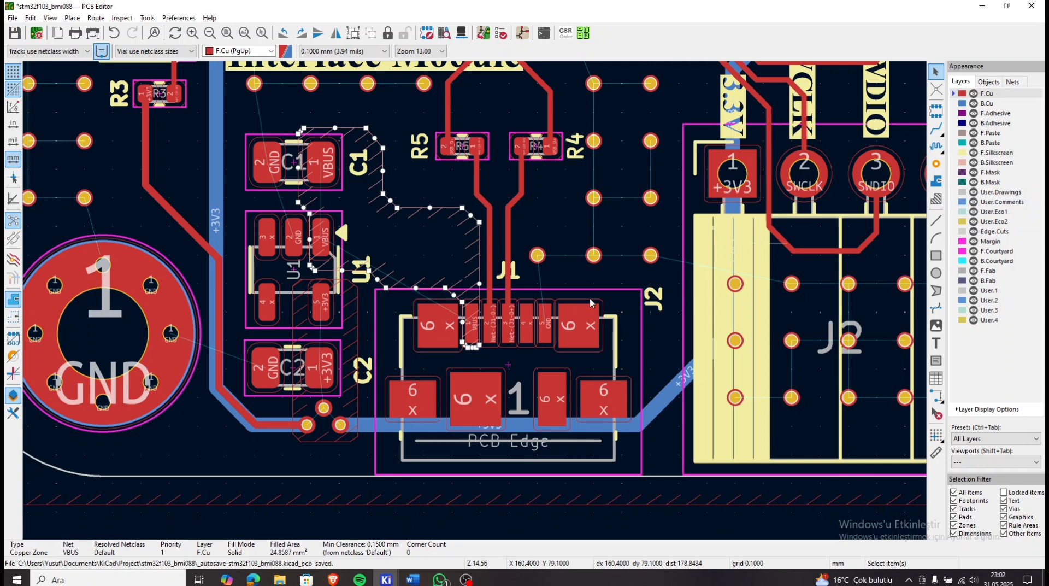
Trace the J1 D- and D+ tracks from the USB connector to series resistors R5 and R4.
scroll(414, 280, "up", 2)
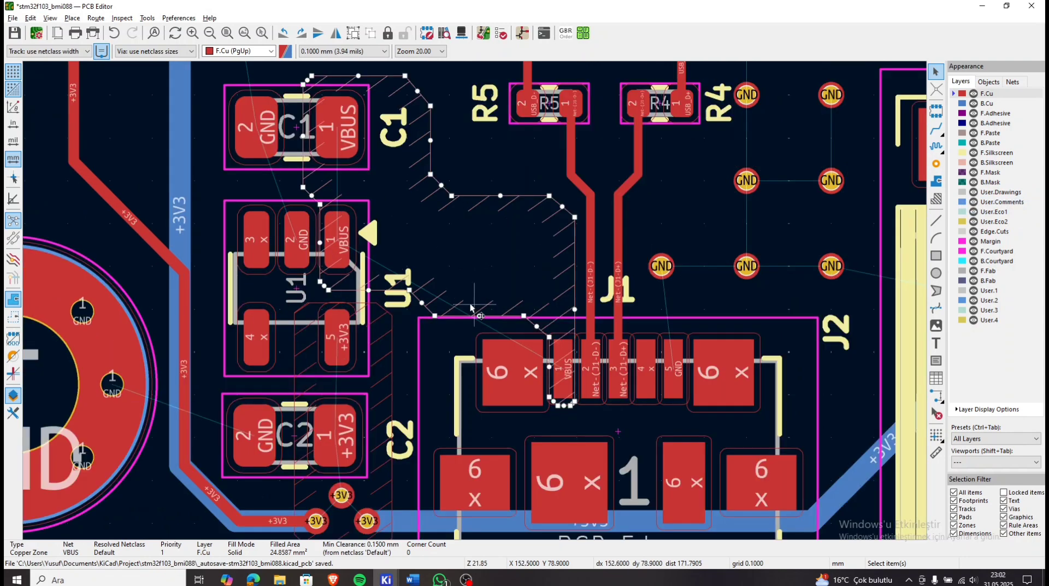
left_click(595, 367)
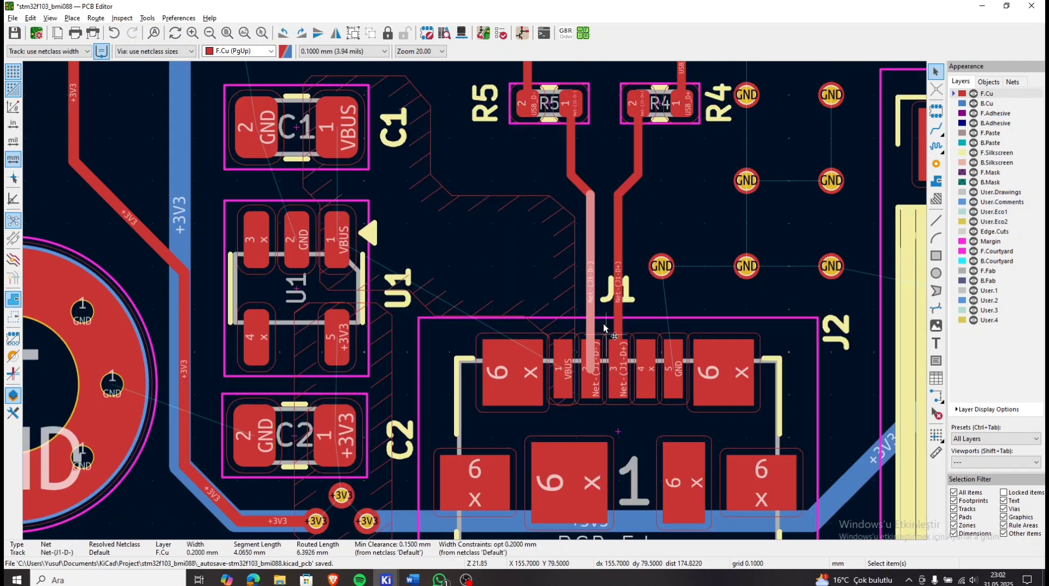
key("u")
middle_click_drag(641, 192, 589, 388)
scroll(637, 369, "down", 2)
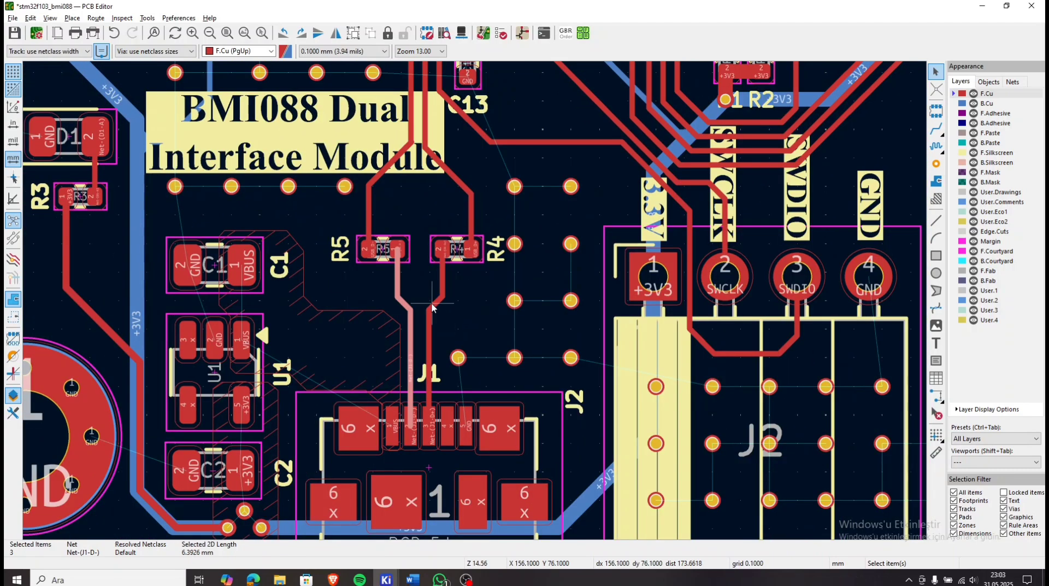
left_click(431, 315)
left_click(431, 330)
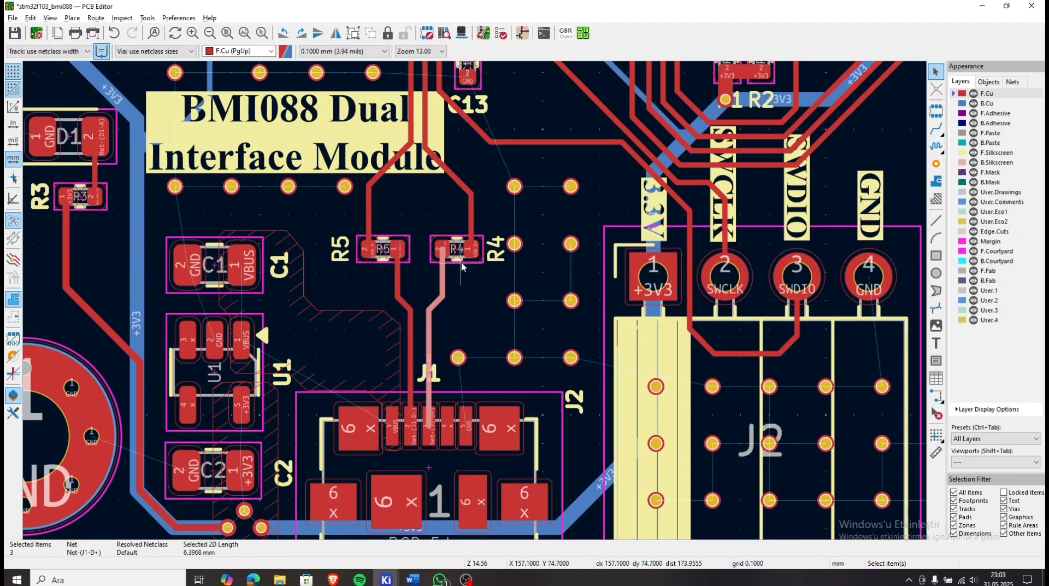
Trace the USB_D+ and USB_D- tracks from R4 and R5 up to the microcontroller U4, and clear the selection.
middle_click_drag(462, 266, 474, 411)
left_click(471, 332)
key("u")
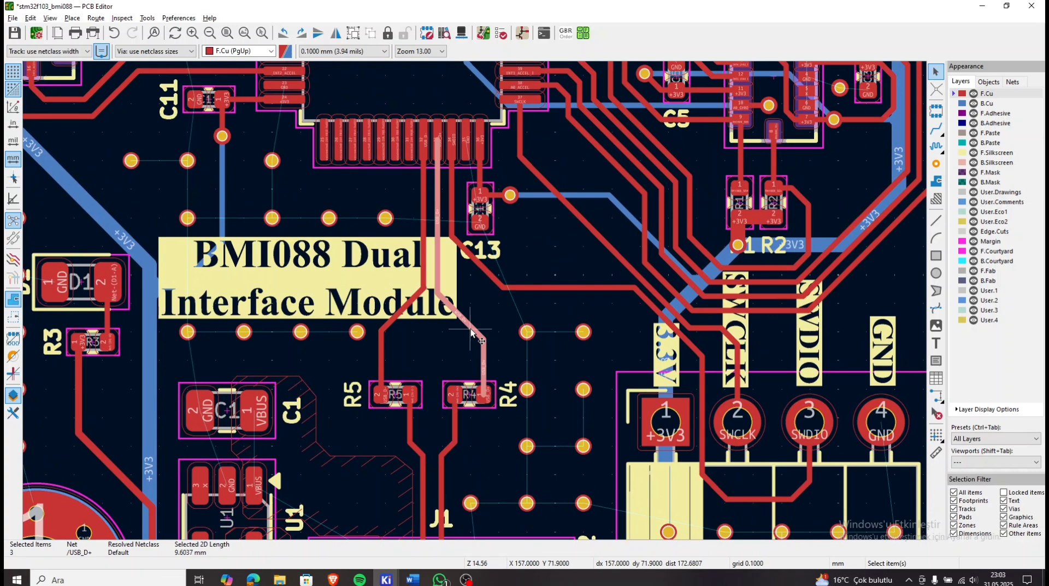
left_click(396, 316)
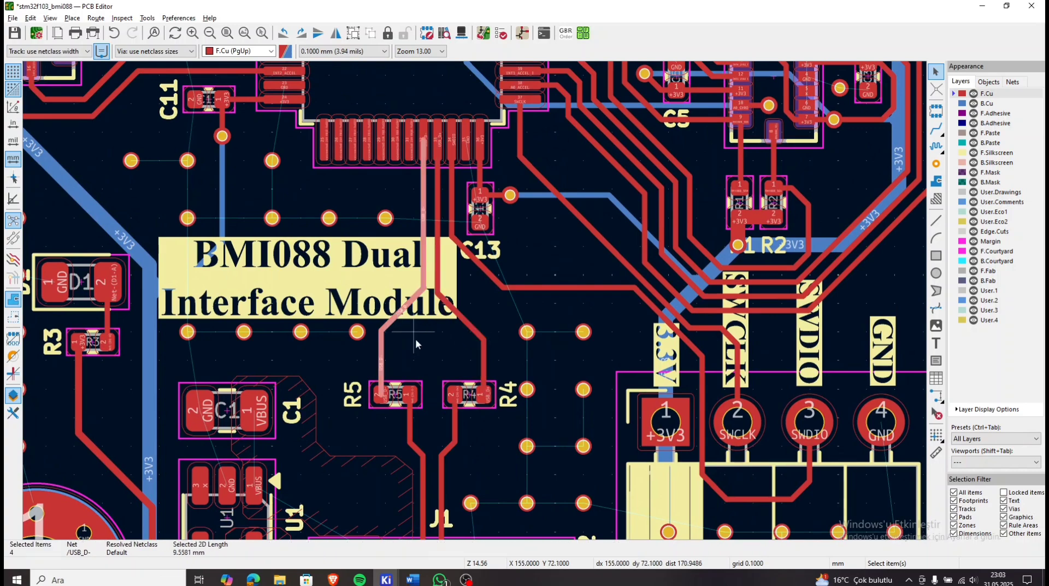
middle_click_drag(415, 339, 537, 182)
left_click(461, 293)
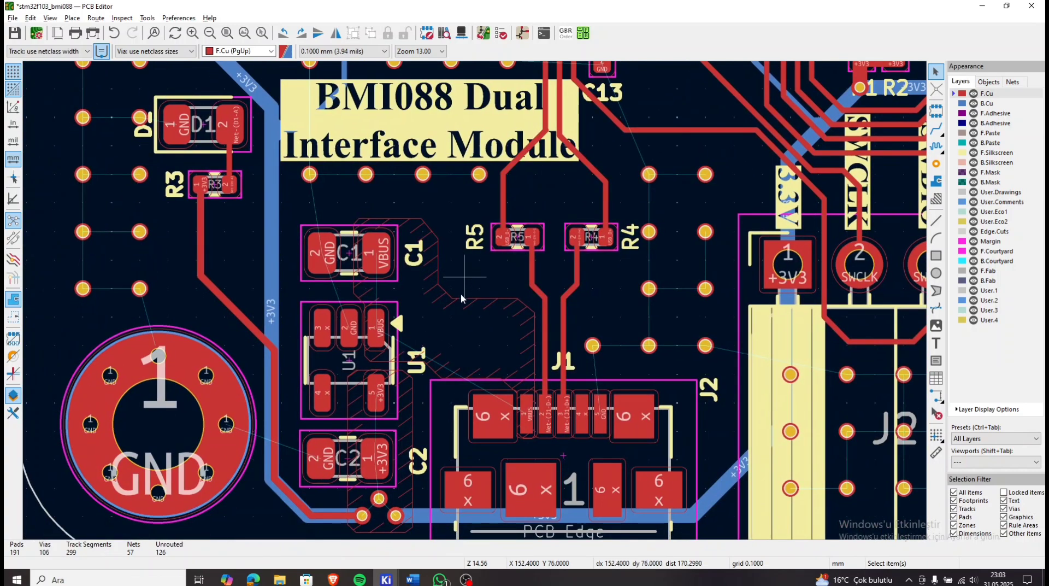
Draft fill only the +3V3 copper zone joining regulator U1's output, capacitor C2 and the three nearby vias.
middle_click_drag(475, 297, 536, 233)
scroll(431, 284, "up", 2)
scroll(491, 304, "down", 1)
scroll(490, 303, "left", 1)
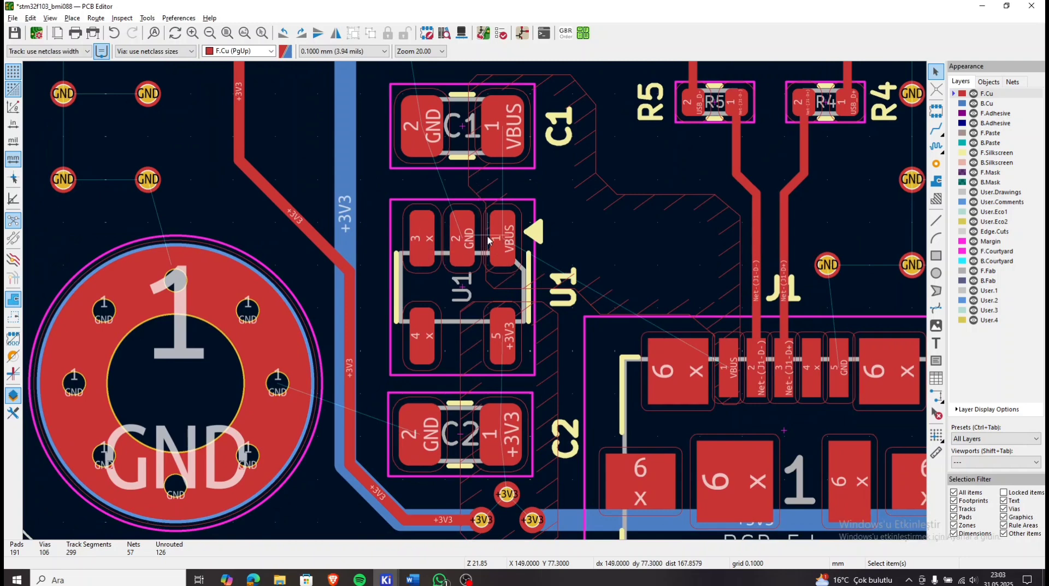
left_click(559, 348)
right_click(559, 348)
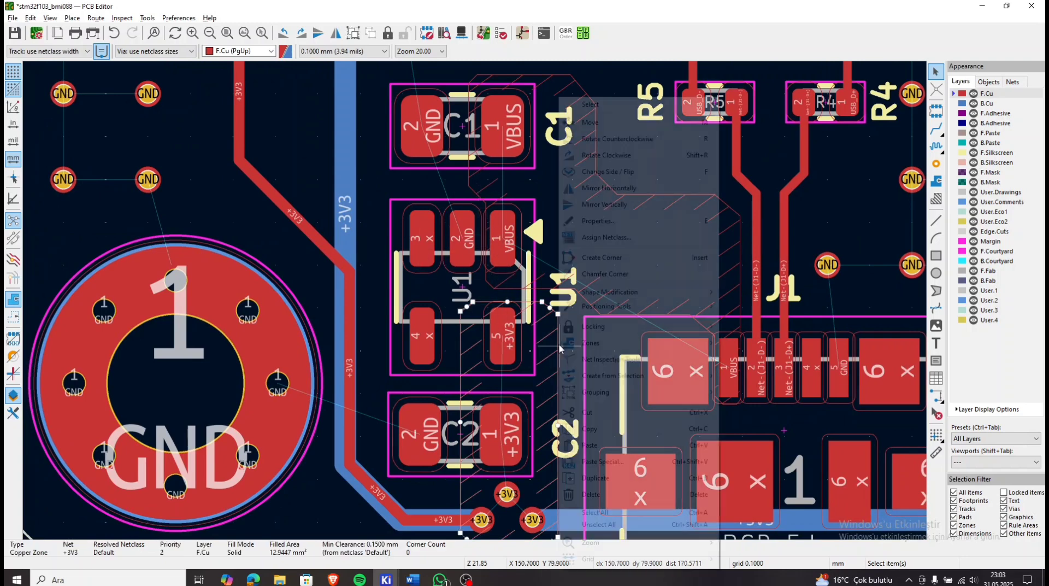
mouse_move(607, 342)
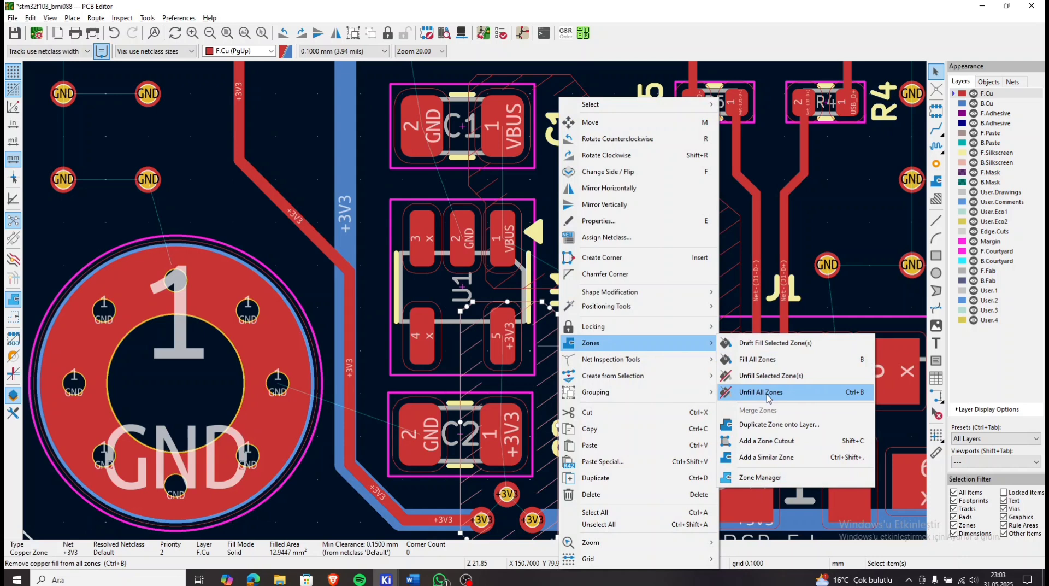
left_click(797, 343)
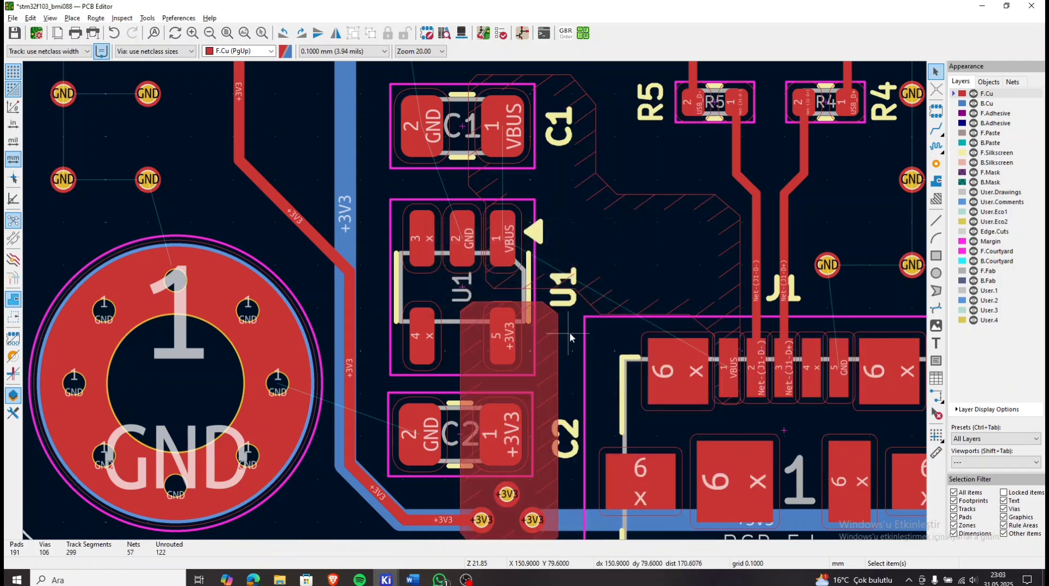
Draft fill only the VBUS copper zone linking C1, regulator U1's input and the USB connector J1.
middle_click_drag(566, 340, 551, 287)
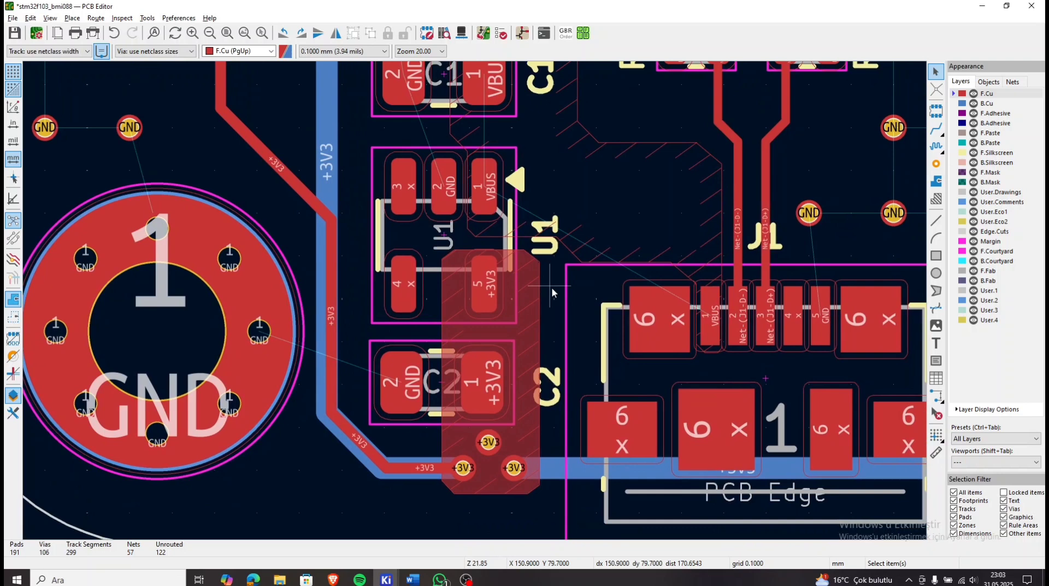
right_click(569, 250)
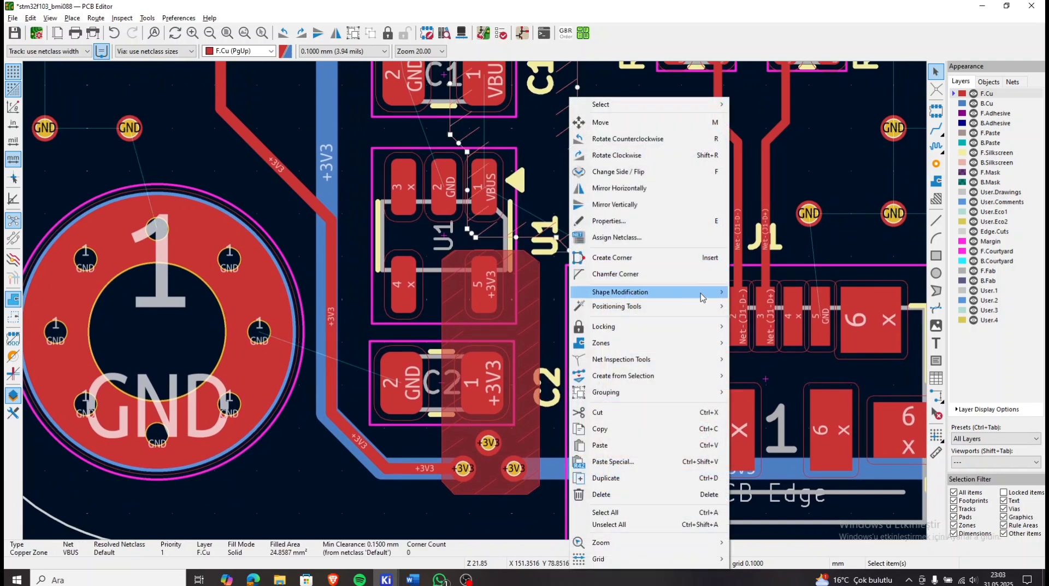
mouse_move(711, 342)
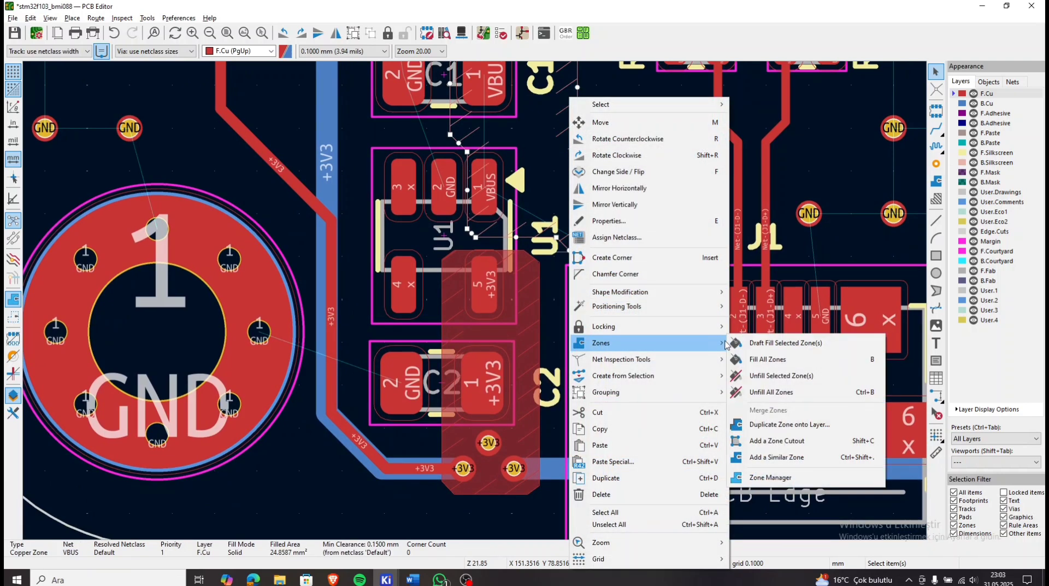
left_click(764, 344)
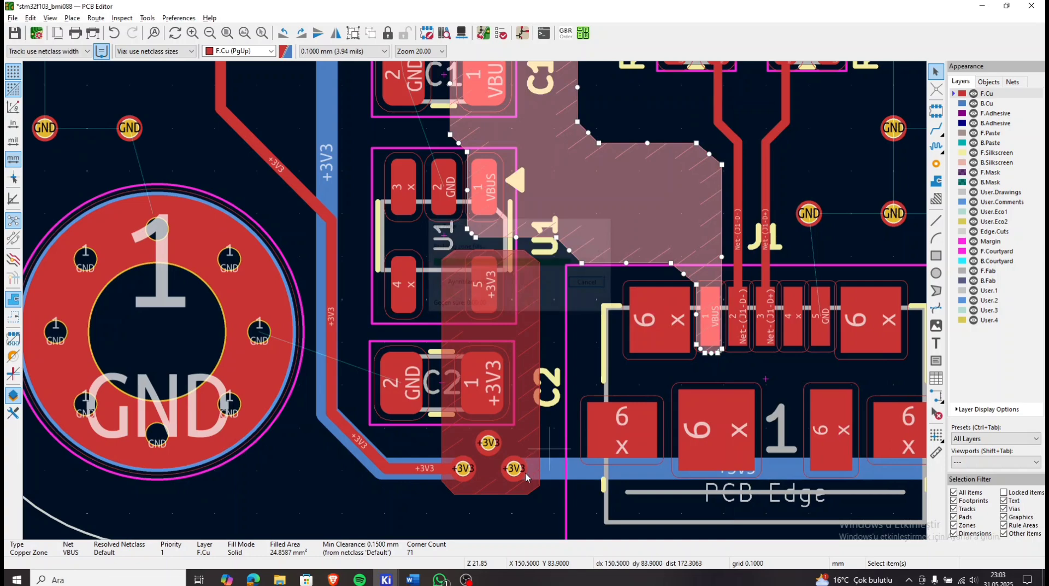
Select the three +3V3 vias below capacitor C2 one after another, and clear the selection.
left_click(463, 467)
left_click(491, 439)
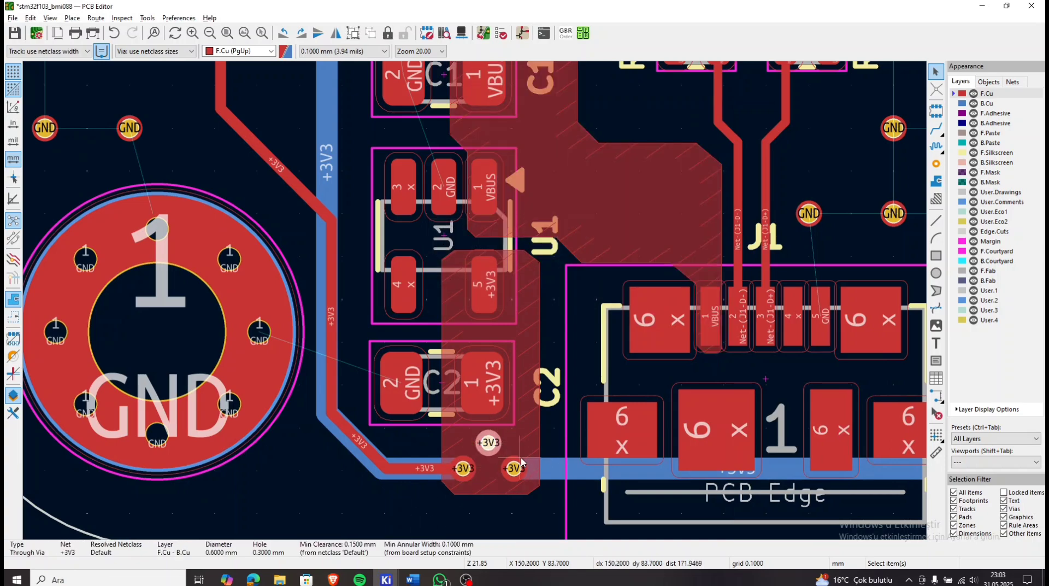
left_click(517, 463)
left_click(315, 460)
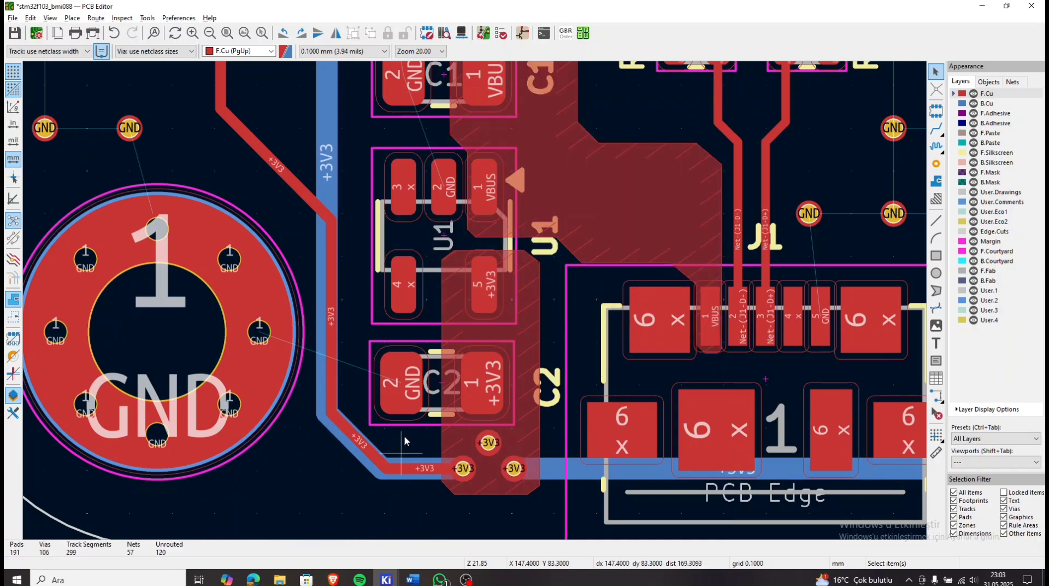
Select the LED D1 together with its series resistor R3, and clear the selection.
scroll(410, 392, "down", 2)
middle_click_drag(388, 325, 522, 459)
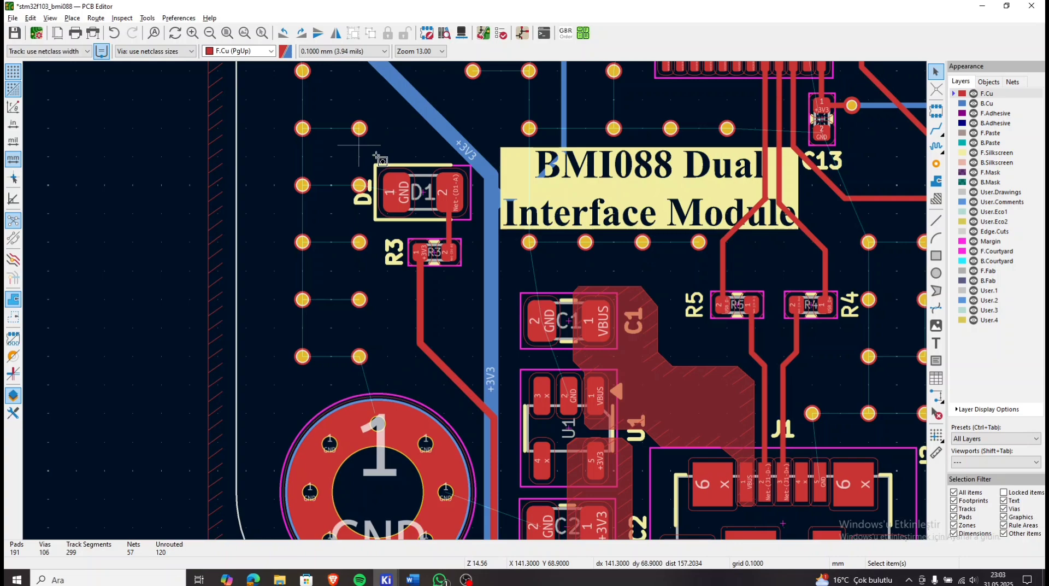
left_click_drag(359, 142, 476, 295)
left_click(470, 290)
Trace the SWDIO track from pin 3 of connector J2 up to the microcontroller U4.
scroll(470, 316, "down", 3)
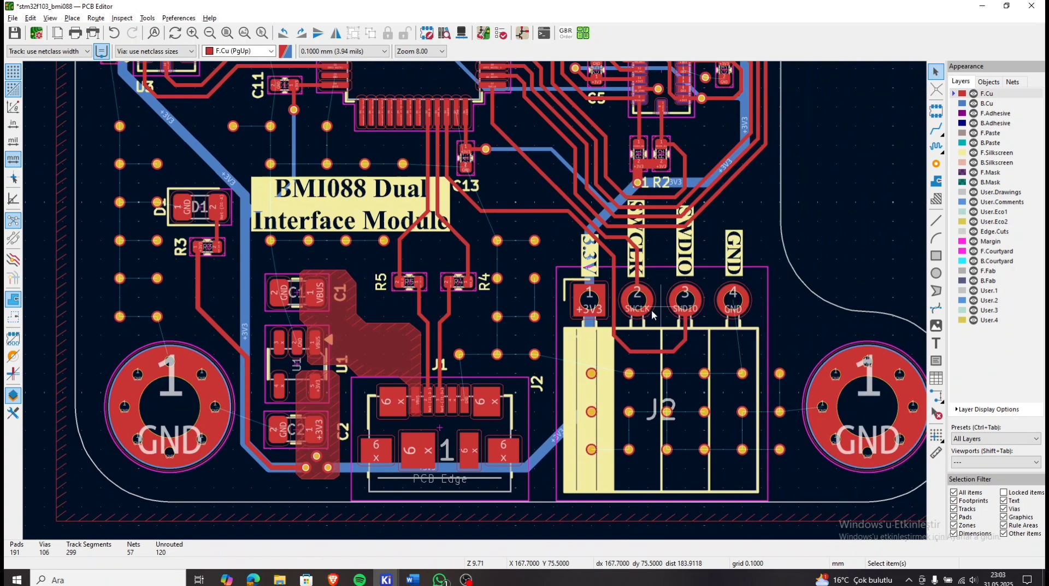
scroll(638, 301, "up", 3)
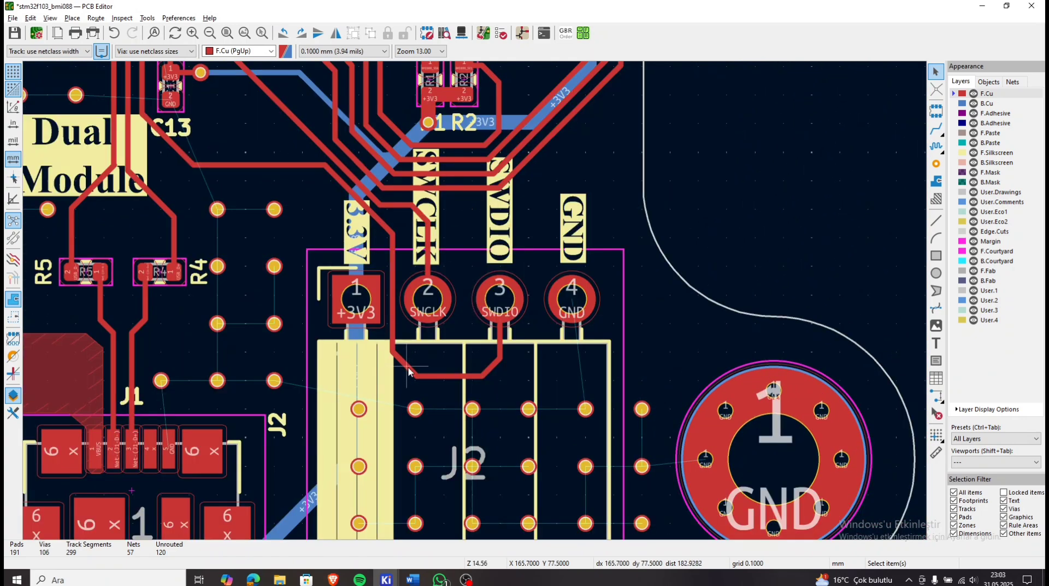
left_click(406, 366)
key("u")
scroll(394, 284, "down", 3)
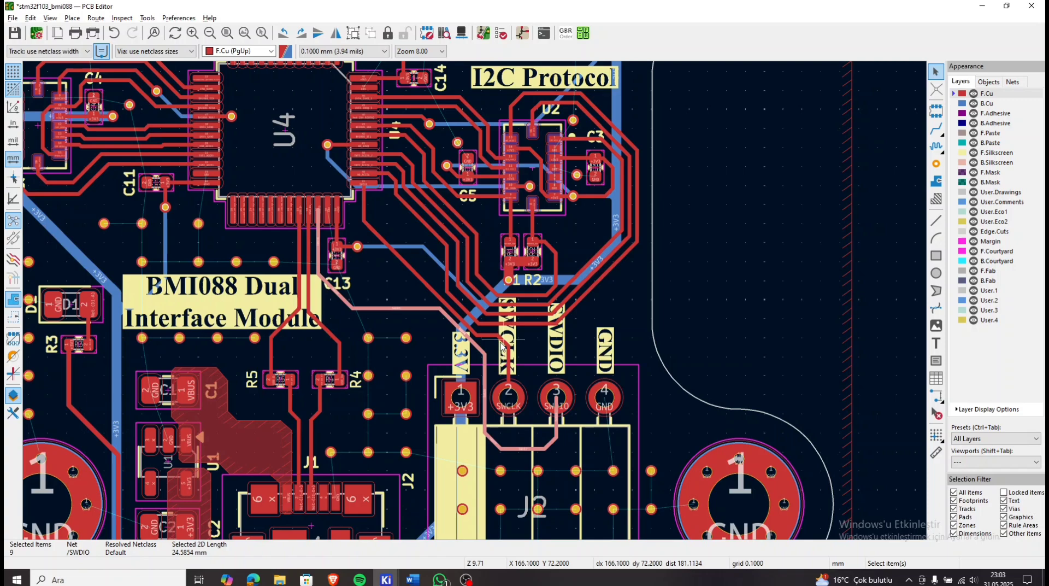
Trace the SWCLK track from pin 2 of connector J2 to the microcontroller U4, and clear the selection.
left_click(489, 339)
key("u")
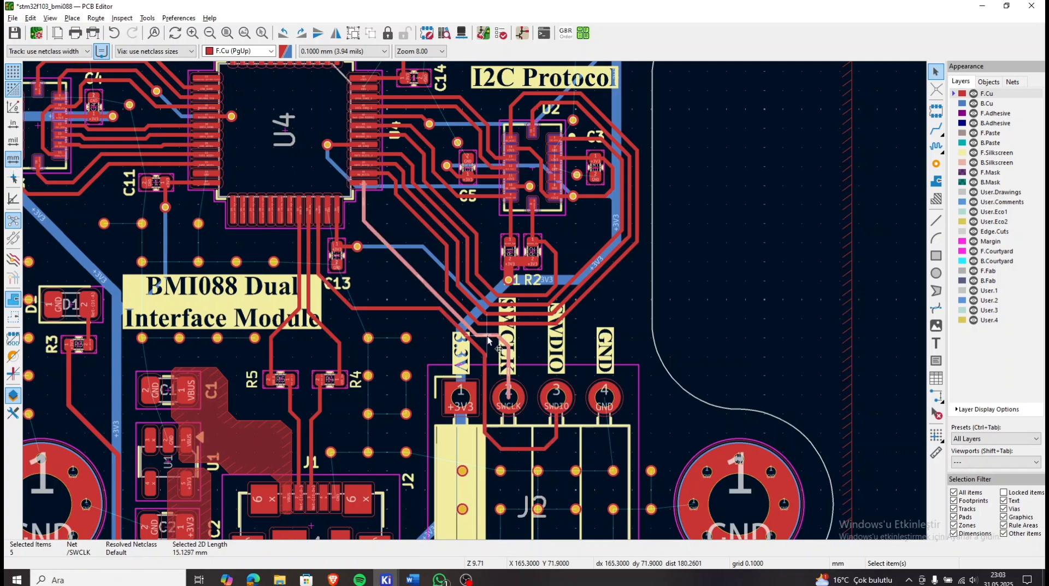
scroll(488, 339, "up", 3)
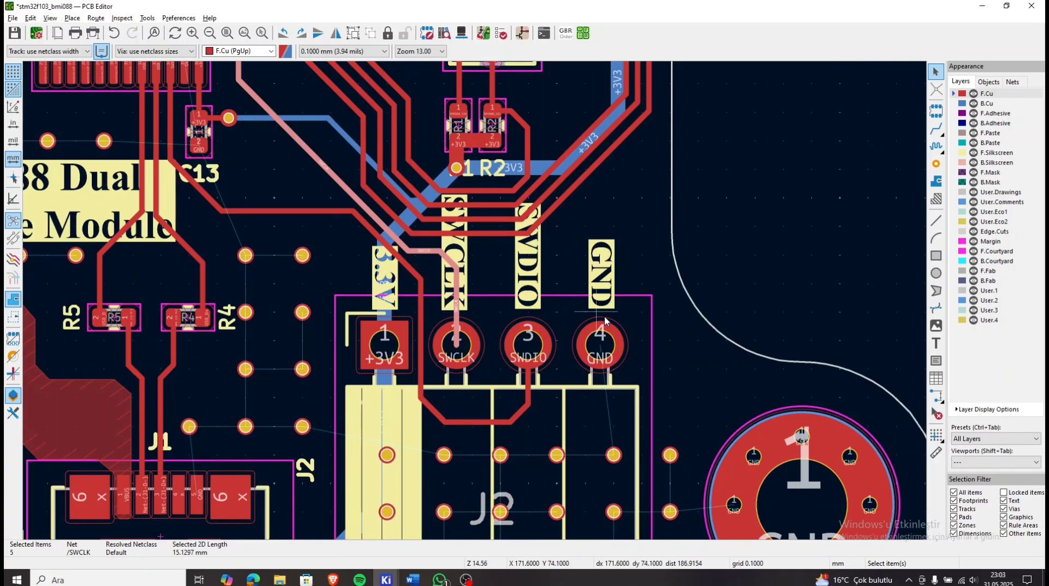
left_click(607, 280)
left_click(605, 203)
Trace the U4-PD1 and U4-PD0 tracks from the microcontroller through R6 to crystal Y1 and capacitors C12 and C9.
scroll(604, 208, "down", 1)
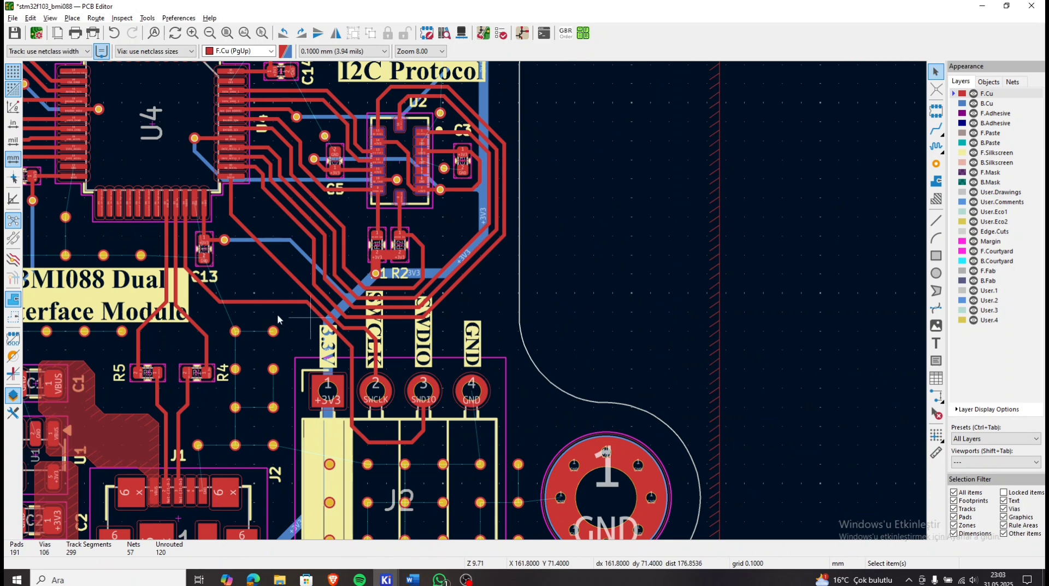
scroll(223, 298, "down", 3)
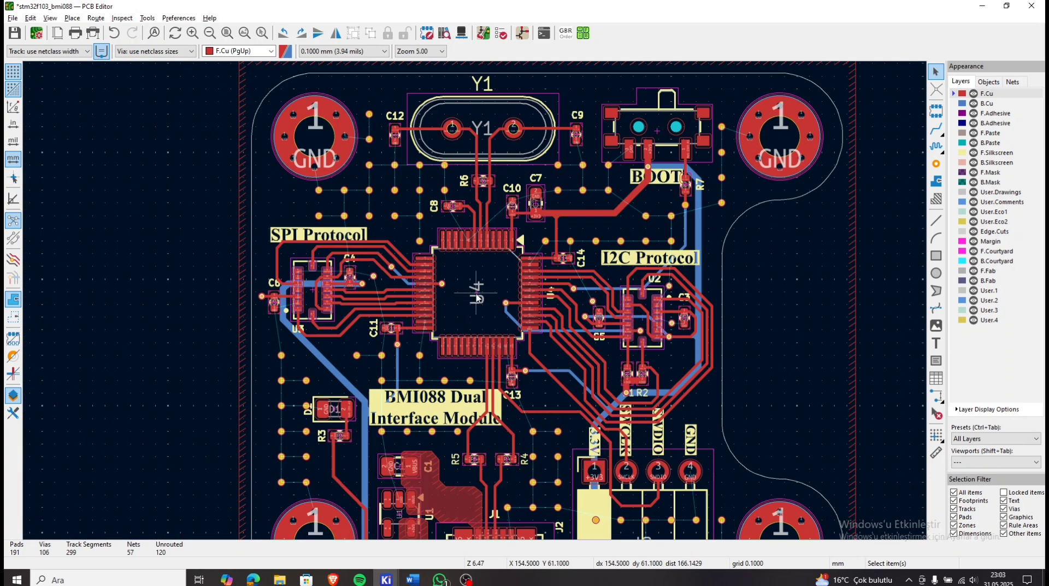
scroll(494, 288, "up", 3)
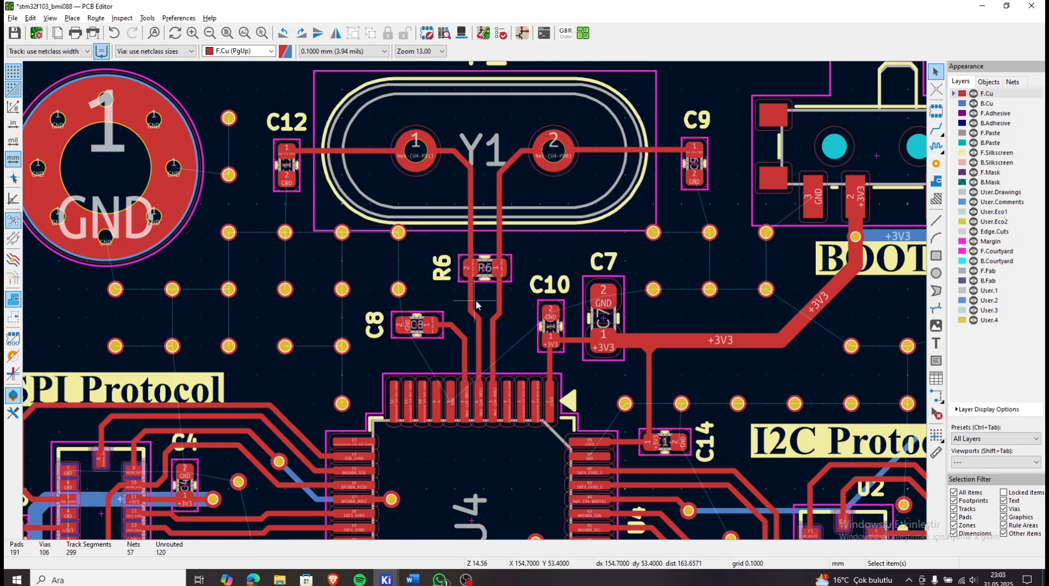
left_click(479, 335)
key("u")
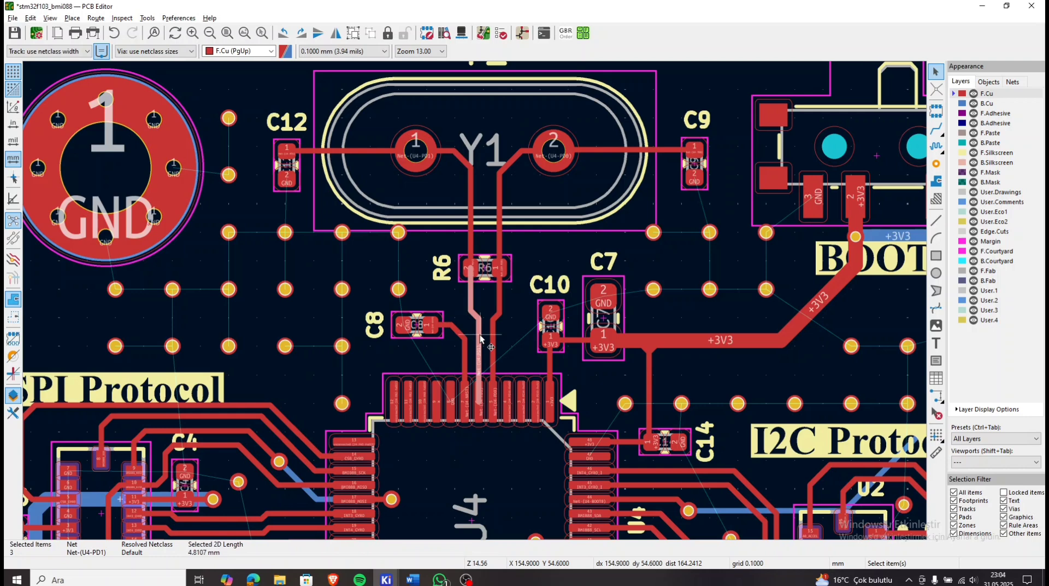
key("u")
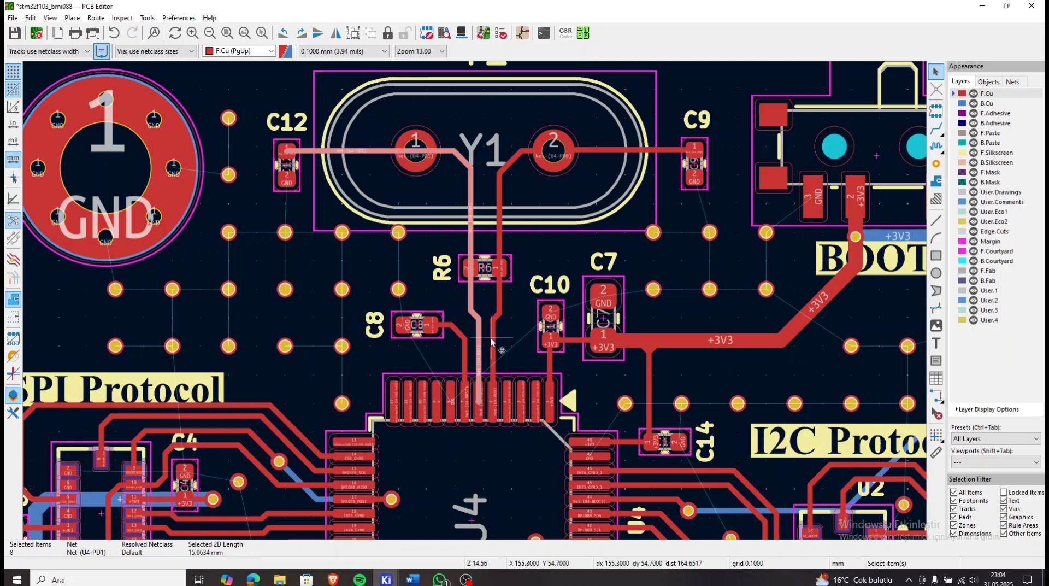
left_click(492, 339)
key("u")
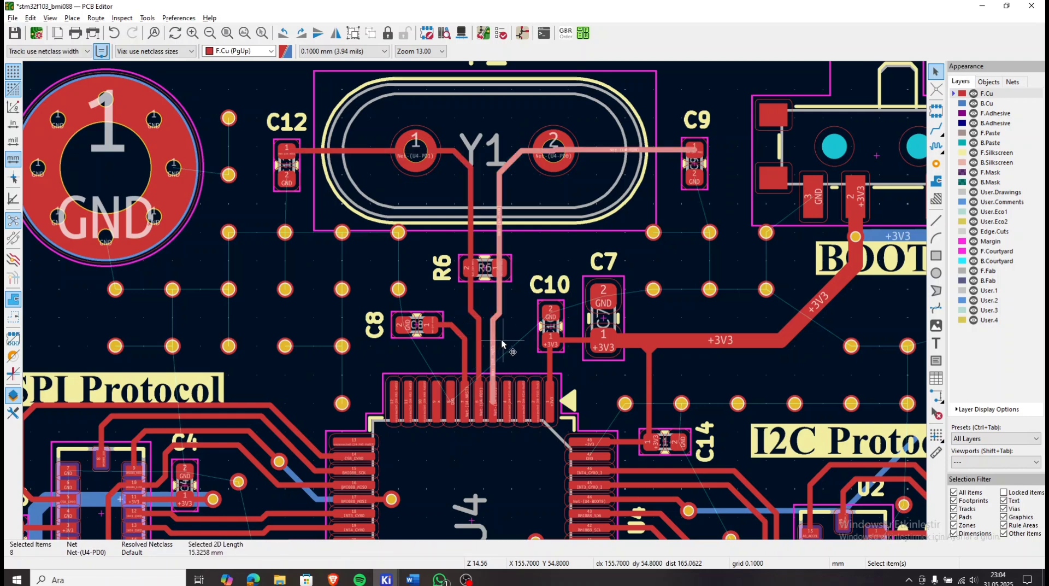
Add a U4-PD1 track segment to the crystal track selection, switch the units to mils, and clear the selection.
left_click(481, 338, "shift")
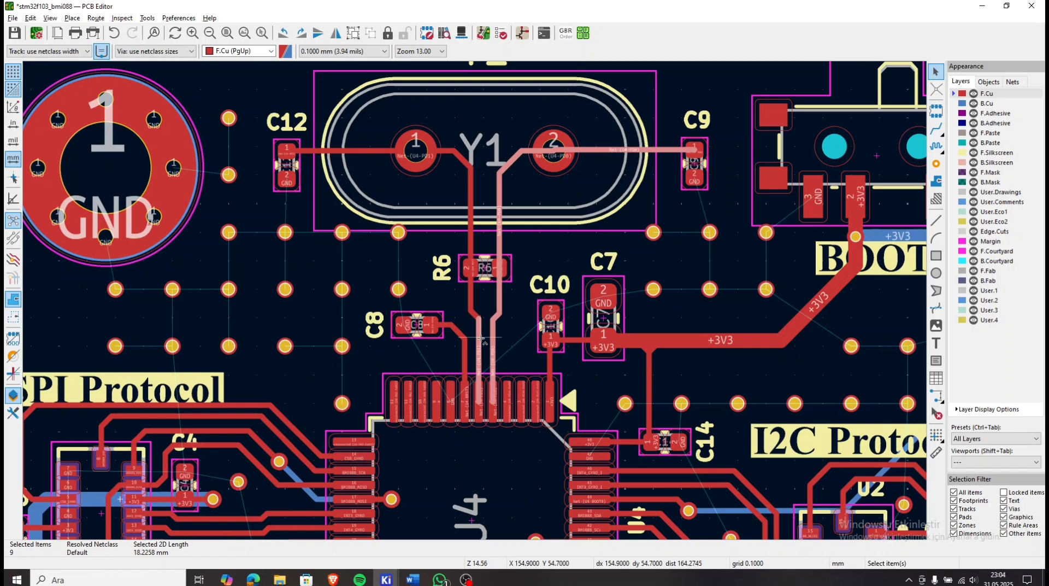
key("ctrl+shift+u")
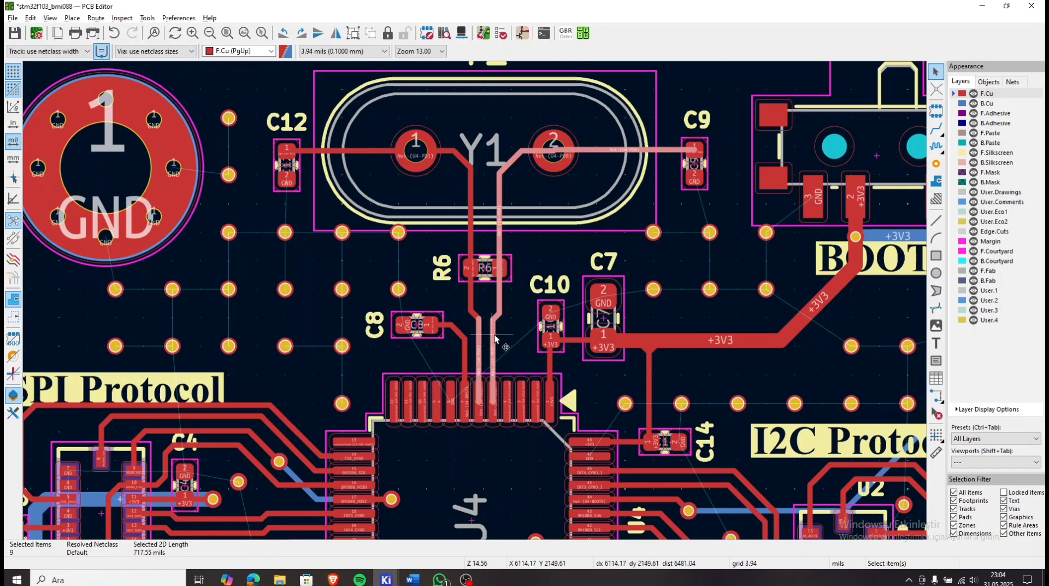
left_click(522, 330)
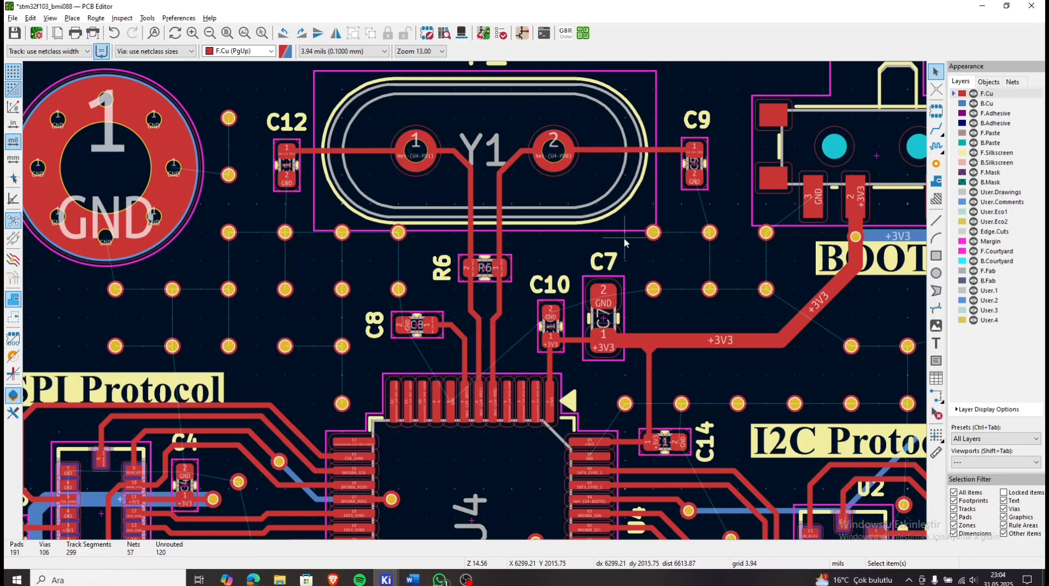
Select the capacitors C8, C10, C14, C11 and C13 around microcontroller U4 one after another.
left_click(417, 322)
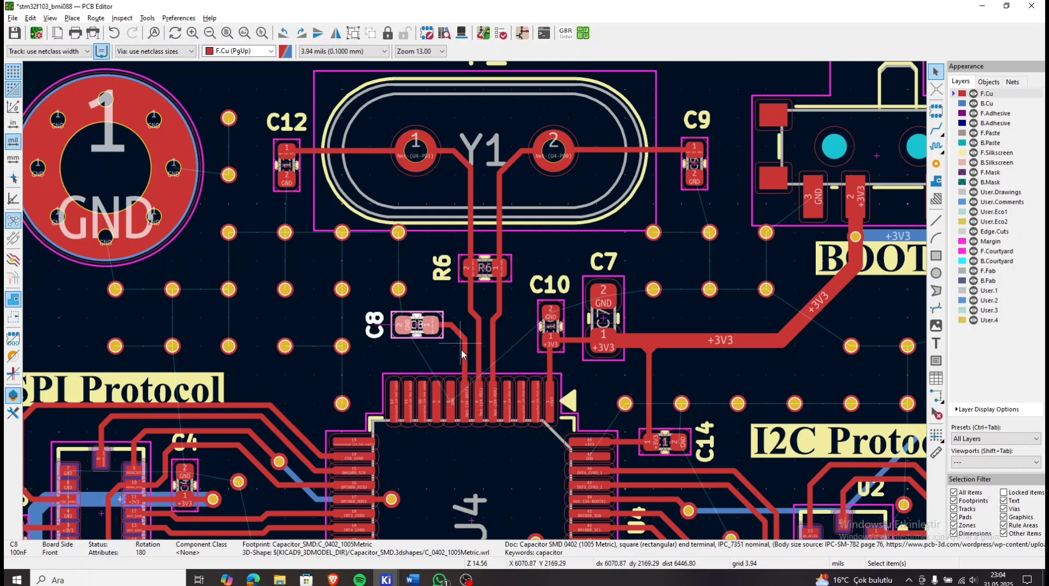
scroll(407, 314, "up", 2)
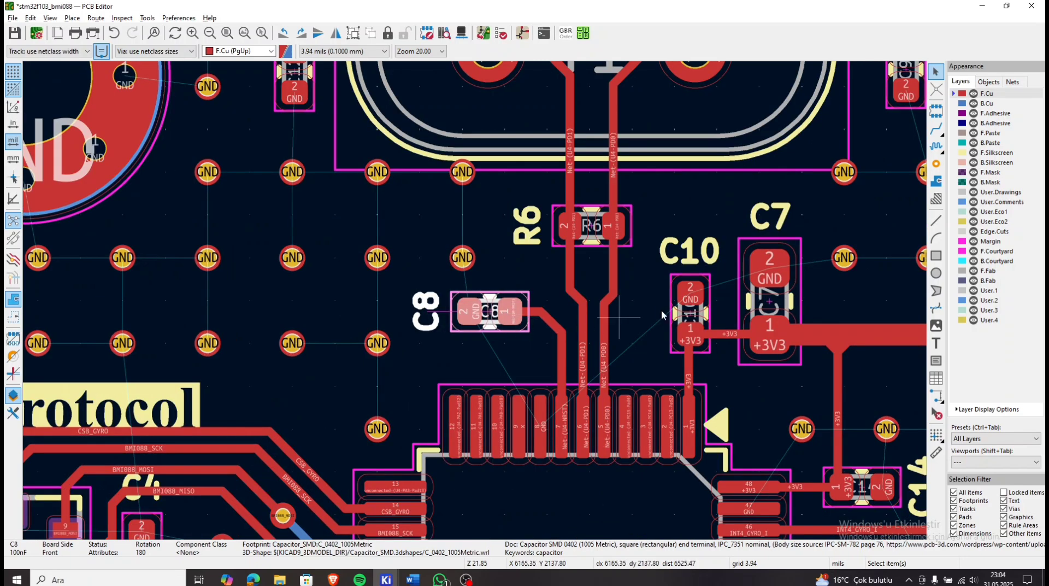
scroll(662, 315, "down", 4)
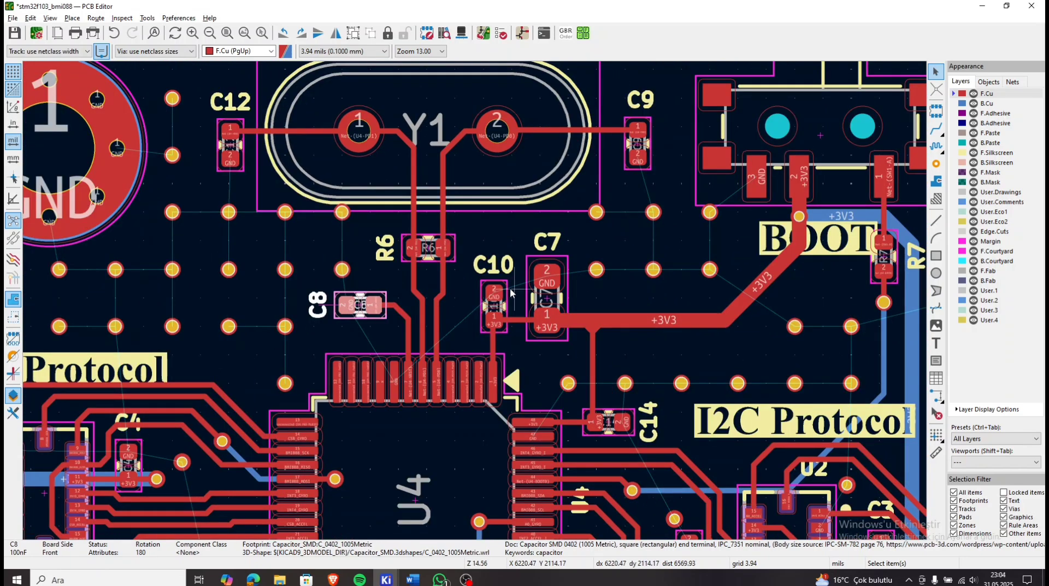
left_click(506, 293)
left_click(602, 421)
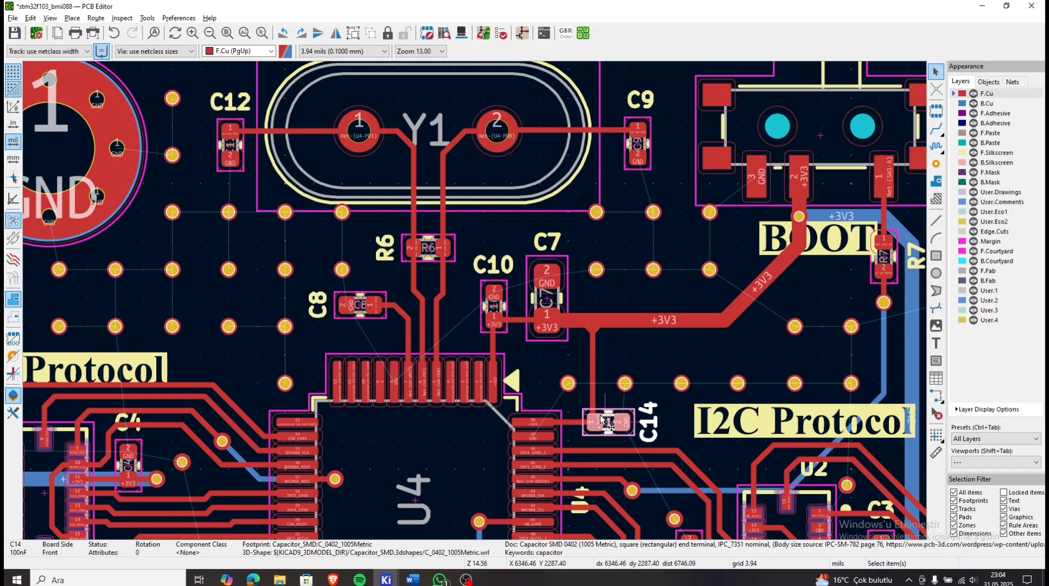
middle_click_drag(548, 343, 601, 151)
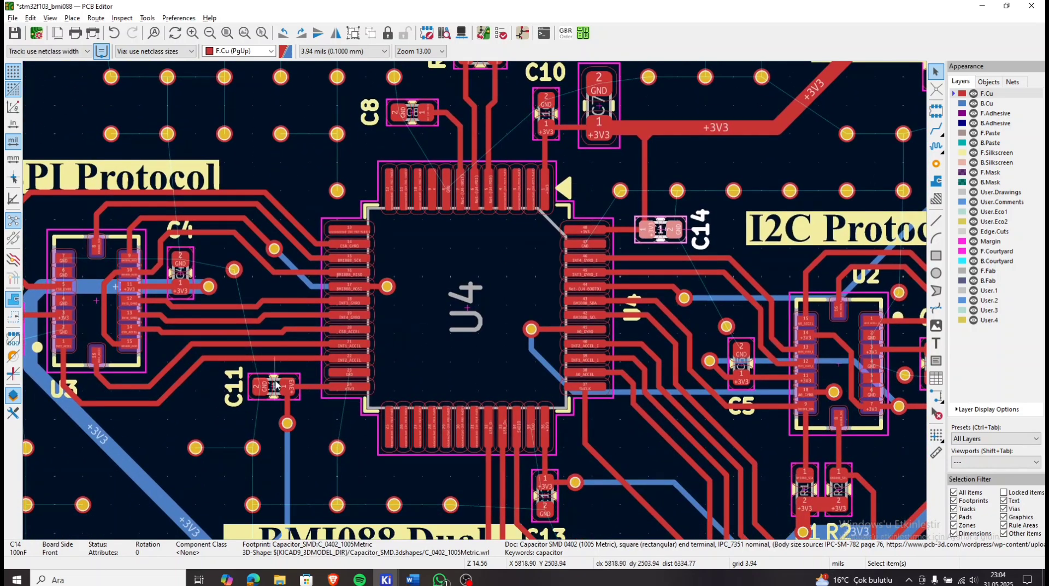
left_click(282, 376)
left_click(561, 500)
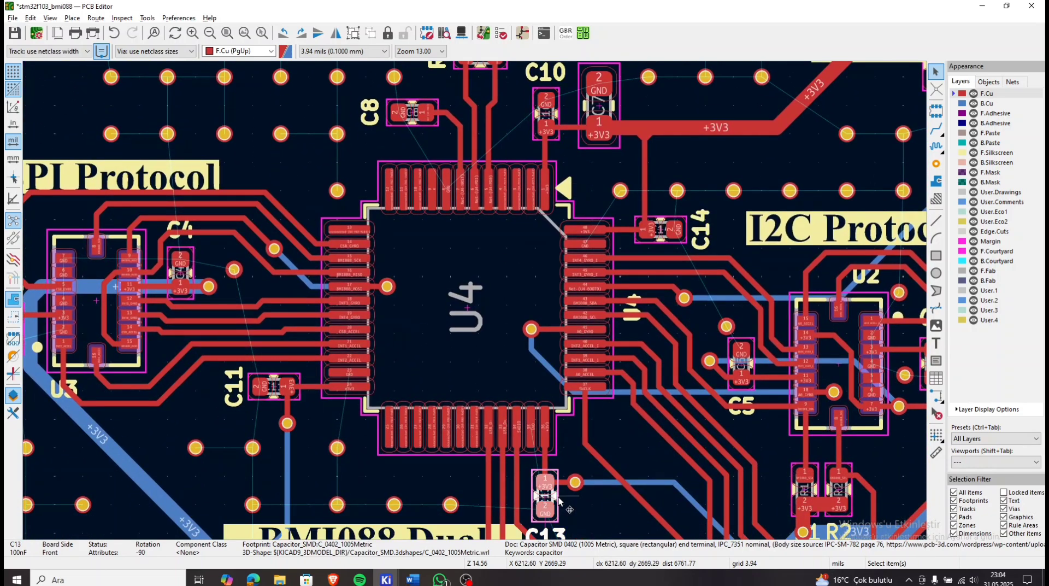
Locate the BOOT switch and select resistor R7 connected to its pin 1.
middle_click_drag(704, 151, 622, 401)
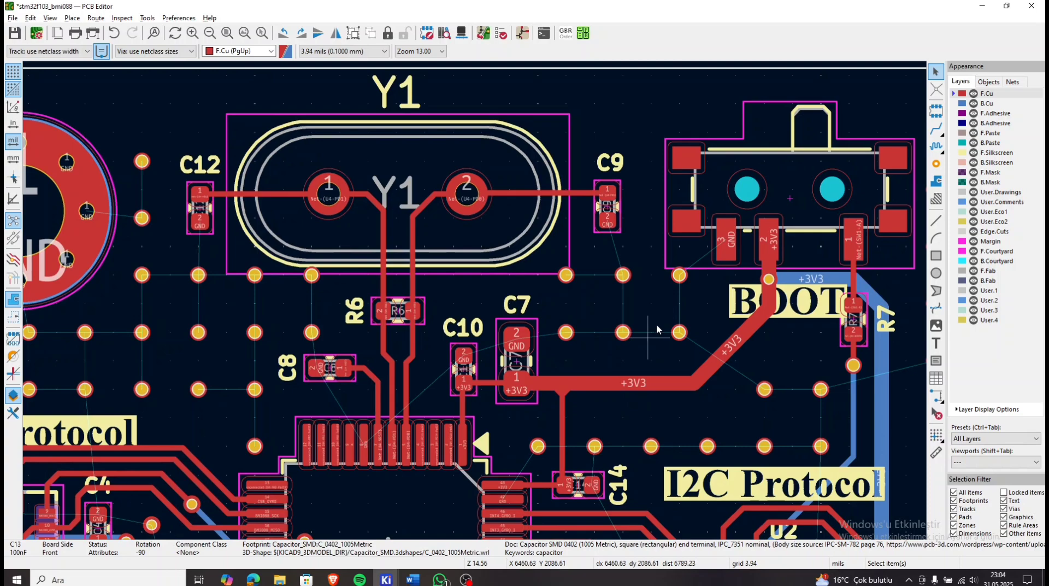
left_click(713, 267)
middle_click_drag(714, 267, 540, 353)
left_click(691, 358)
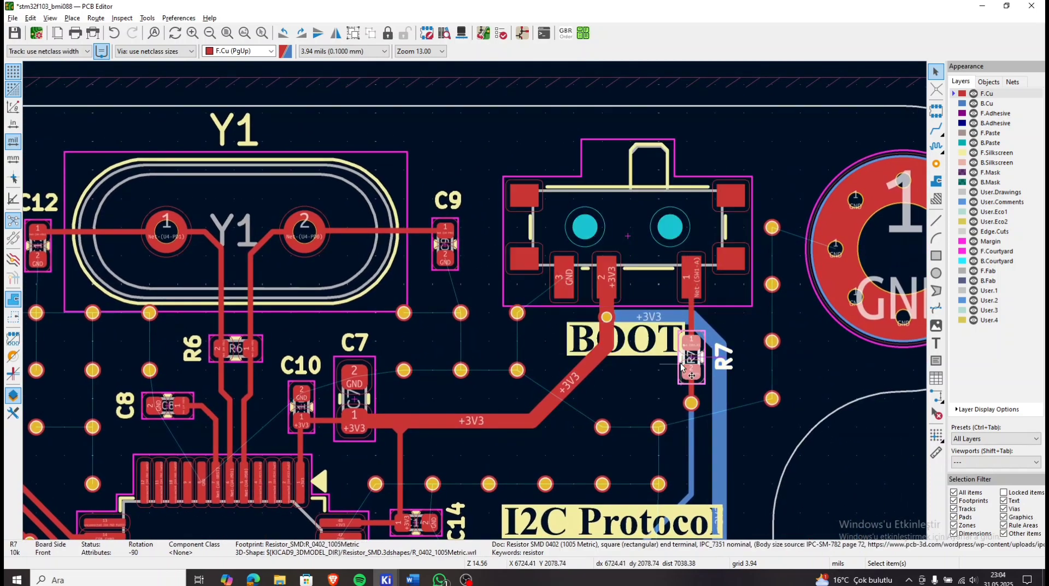
Trace the complete U4-BOOT0 track from resistor R7 to the microcontroller U4, and clear the selection.
left_click(693, 429)
key("u")
middle_click_drag(636, 425, 697, 212)
key("u")
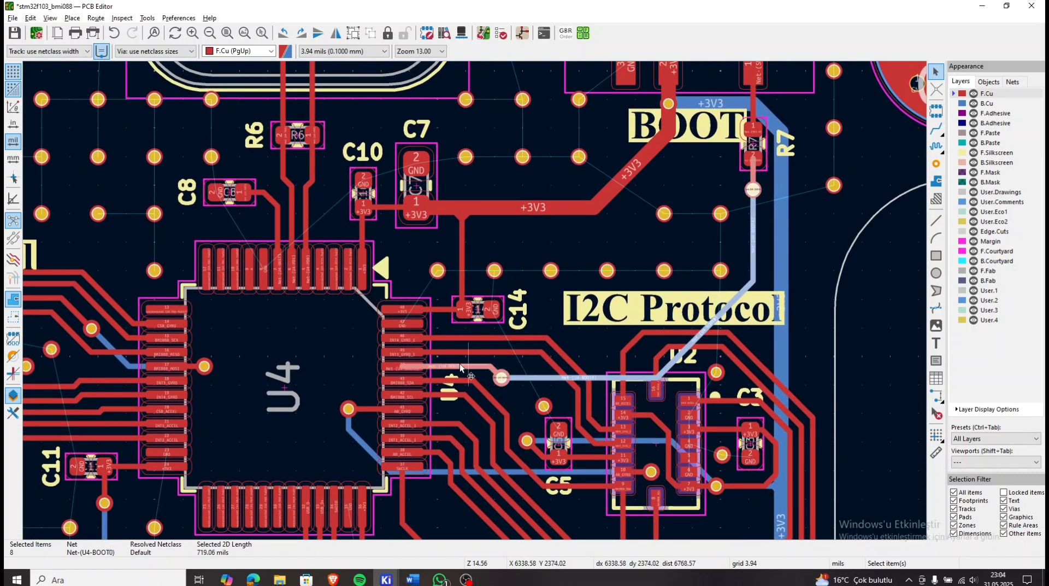
scroll(645, 230, "down", 3)
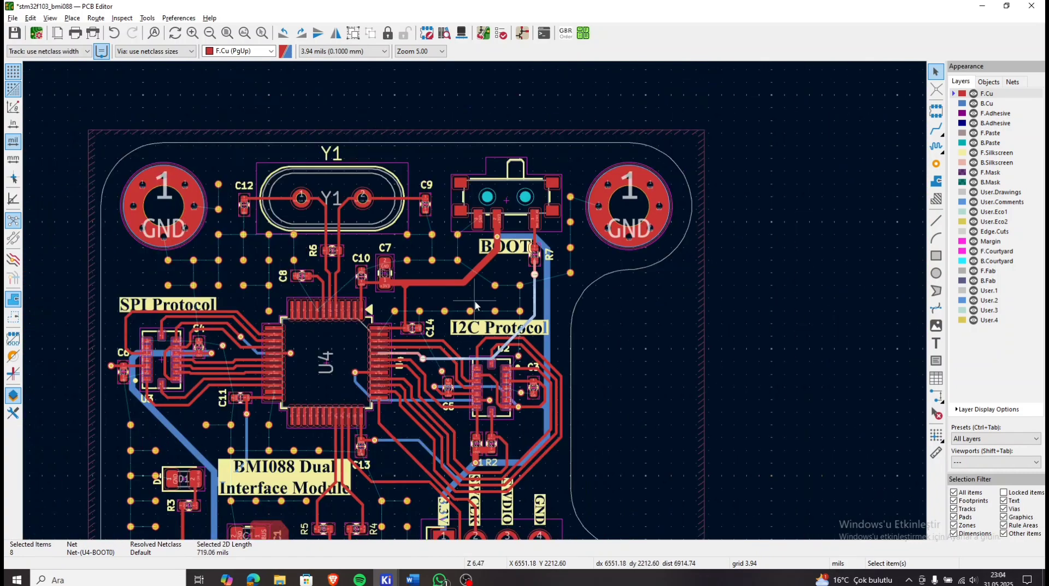
key("Escape")
View the footprint properties of the BMI088 sensor U3 in the SPI Protocol section, and save the board.
middle_click_drag(205, 363, 361, 333)
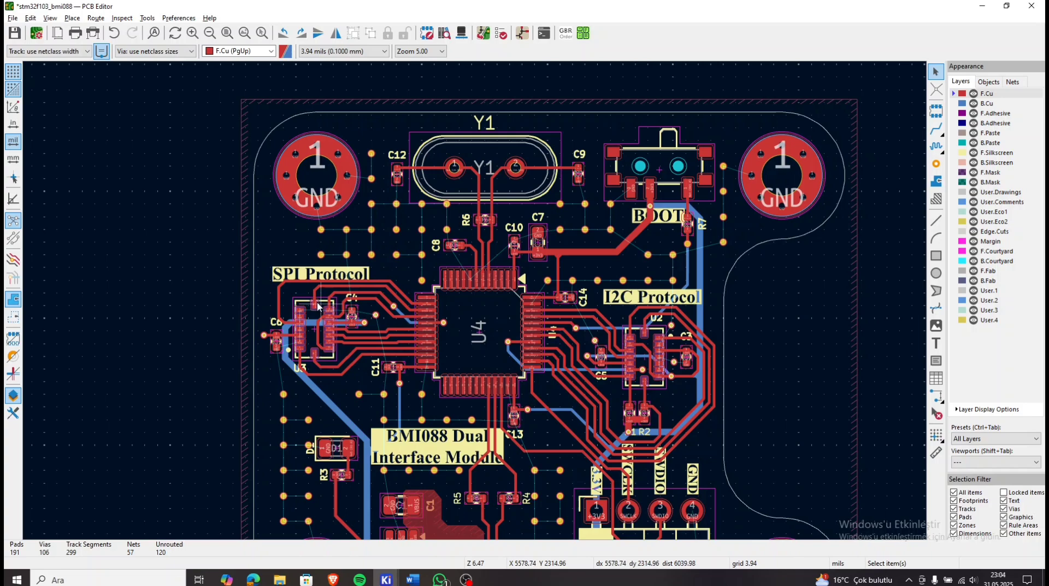
scroll(313, 302, "up", 2)
scroll(477, 306, "up", 2)
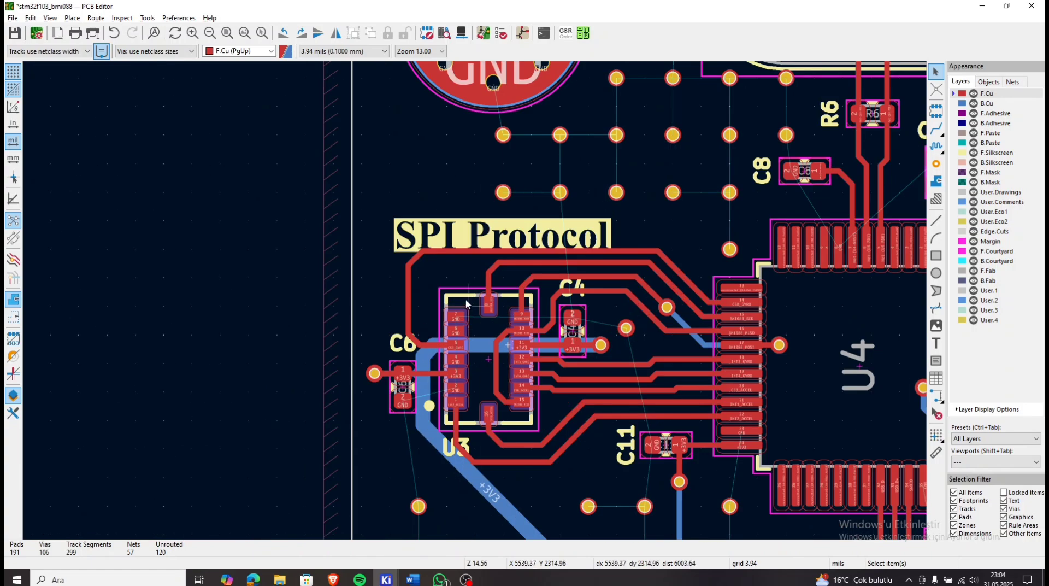
double_click(466, 304)
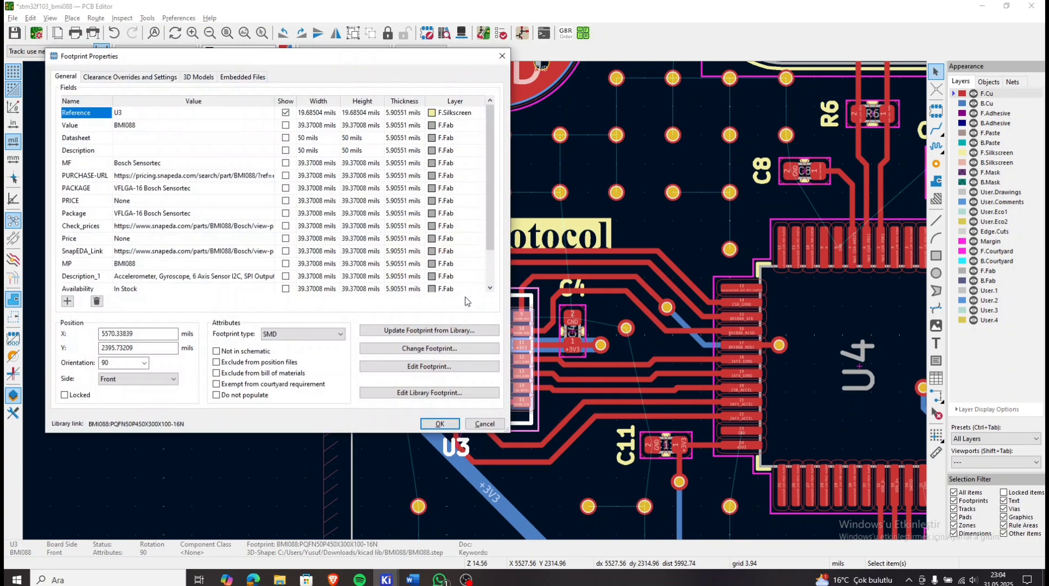
key("Escape")
key("Escape")
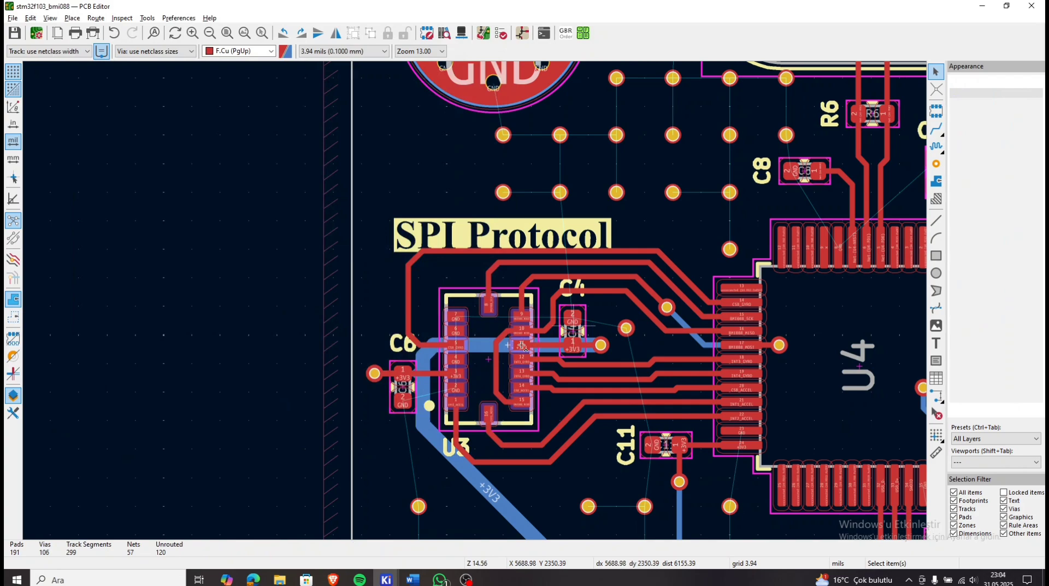
key("ctrl+s")
Examine the SPI and interrupt tracks between U3 and U4, select capacitor C6, and clear the selection.
scroll(522, 345, "up", 3)
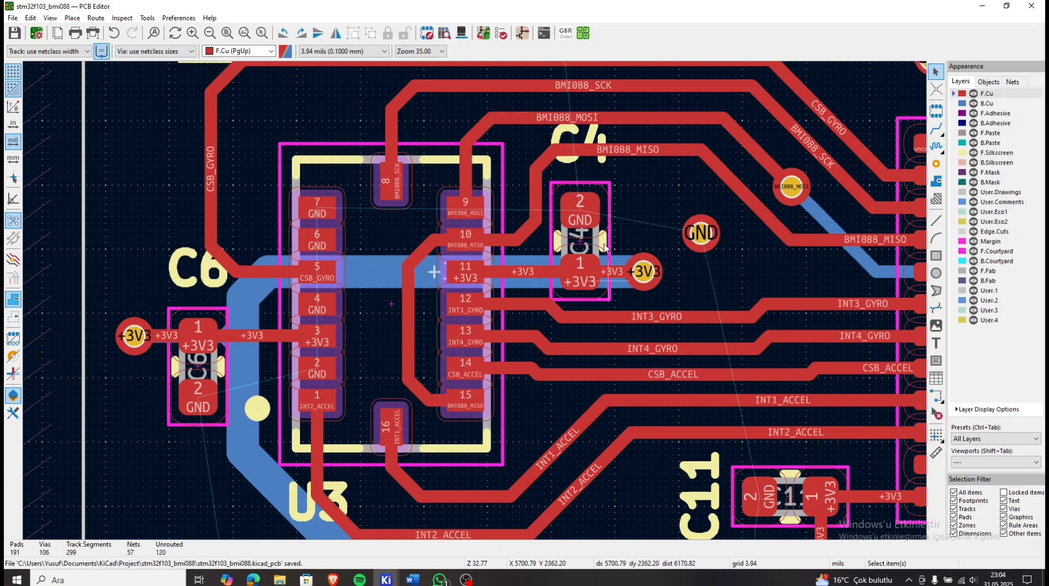
scroll(602, 253, "down", 2)
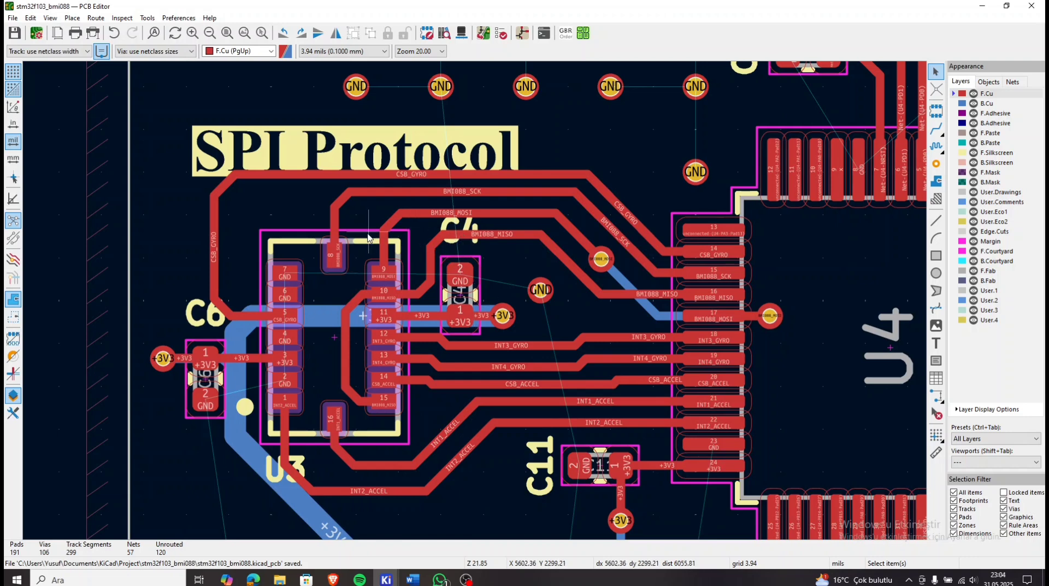
left_click(221, 374)
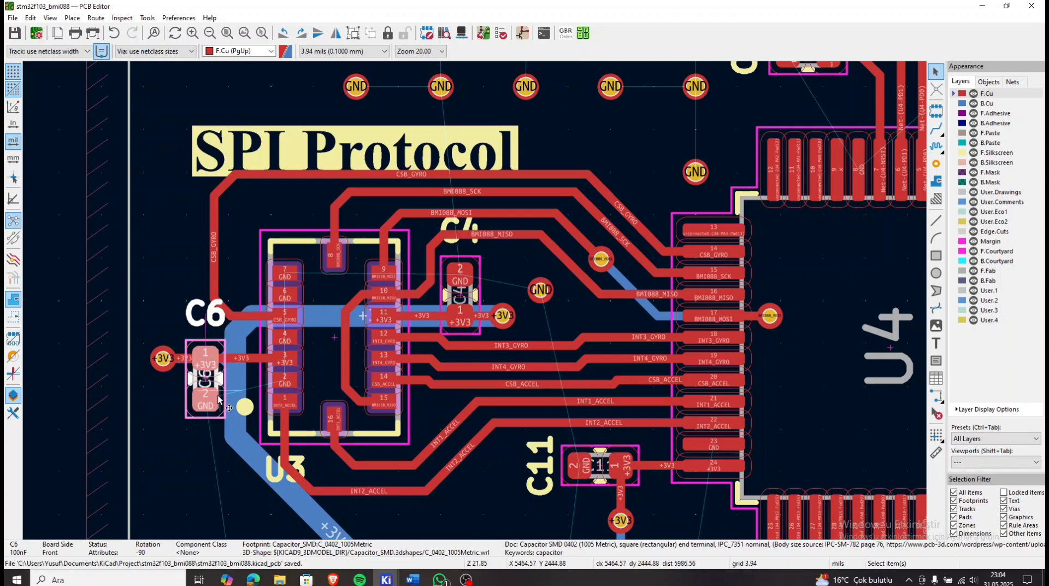
left_click(206, 486)
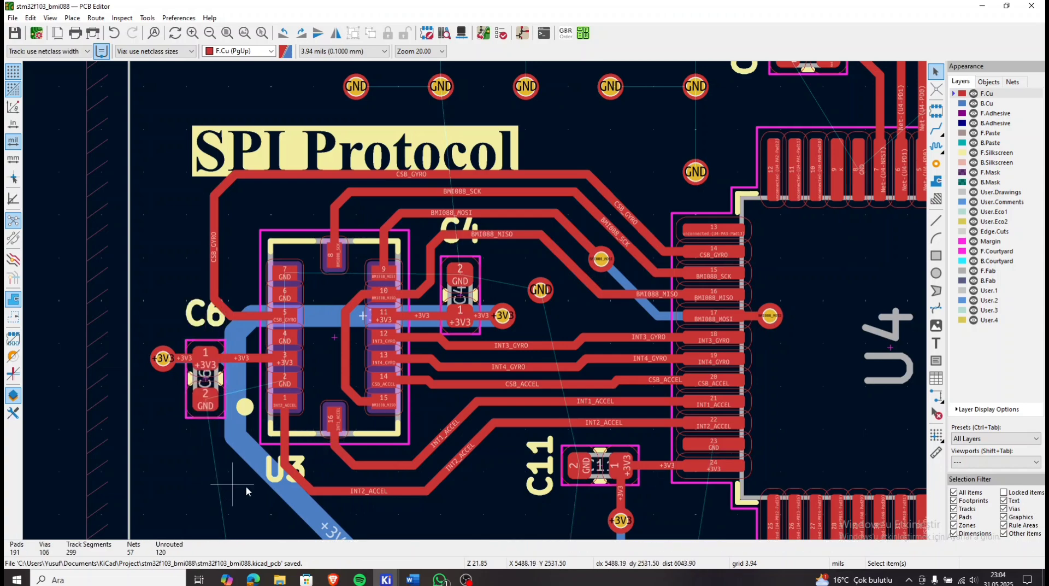
Examine the BMI088 sensor U2 and its tracks to U4 in the I2C Protocol section.
scroll(220, 481, "down", 2)
middle_click_drag(844, 226, 453, 330)
middle_click_drag(526, 283, 428, 290)
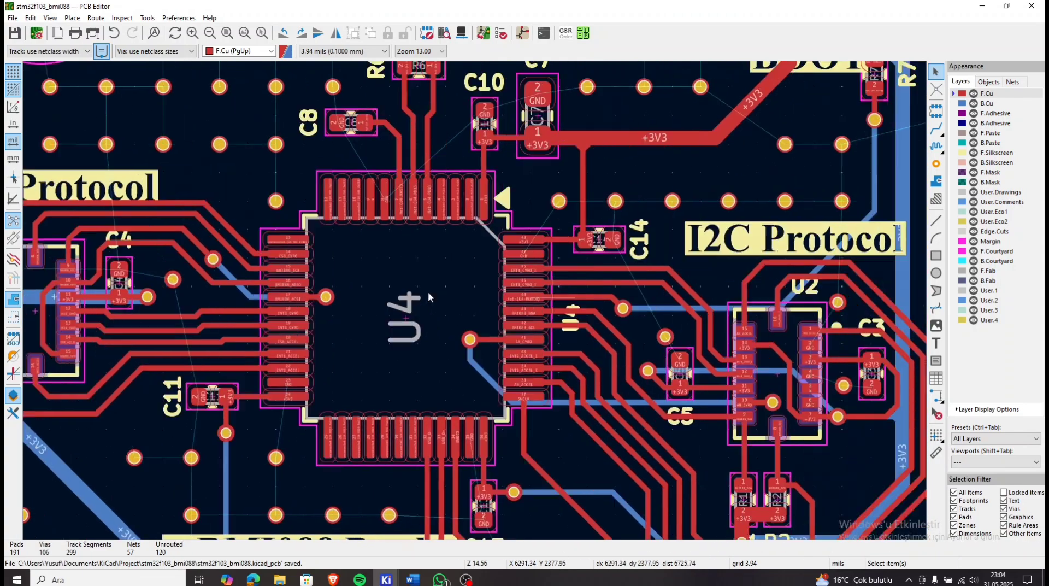
middle_click_drag(701, 322, 477, 301)
scroll(540, 322, "up", 2)
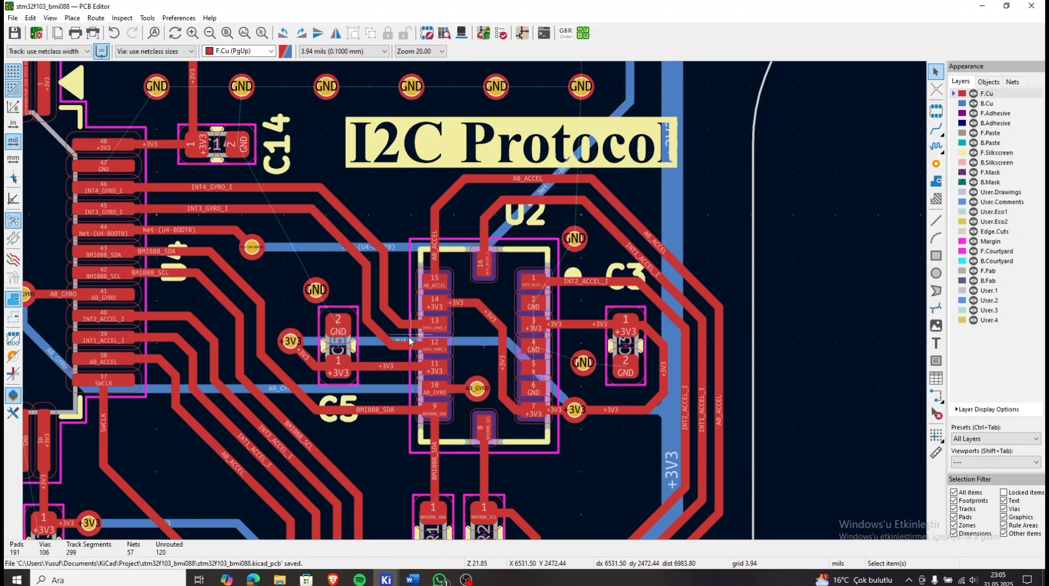
left_click(416, 340)
left_click(584, 488)
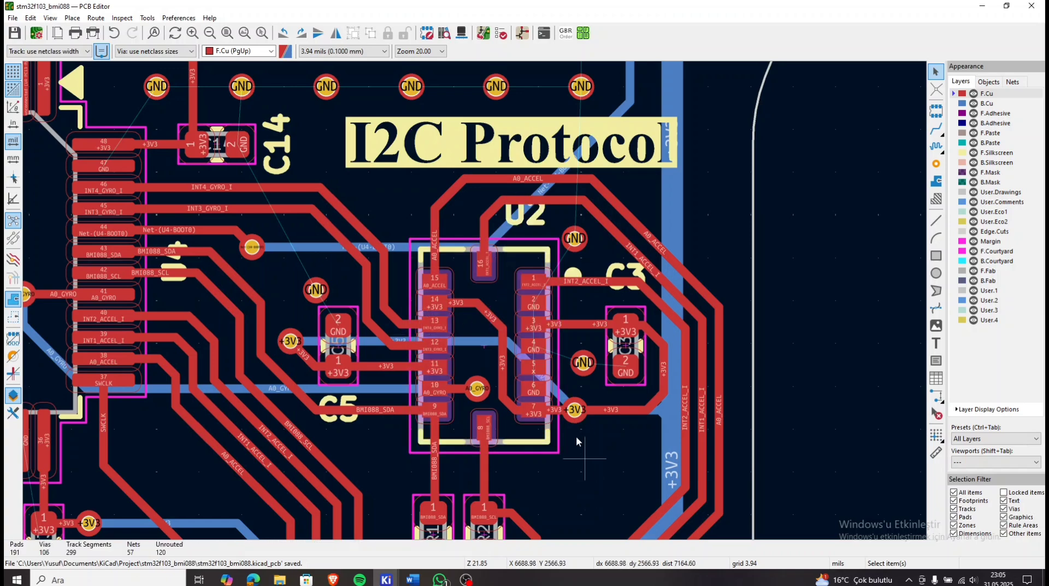
Inspect resistors R1 and R2 on U2's SDA and SCL lines, select R1, and clear the selection.
middle_click_drag(546, 480, 601, 344)
left_click(507, 359)
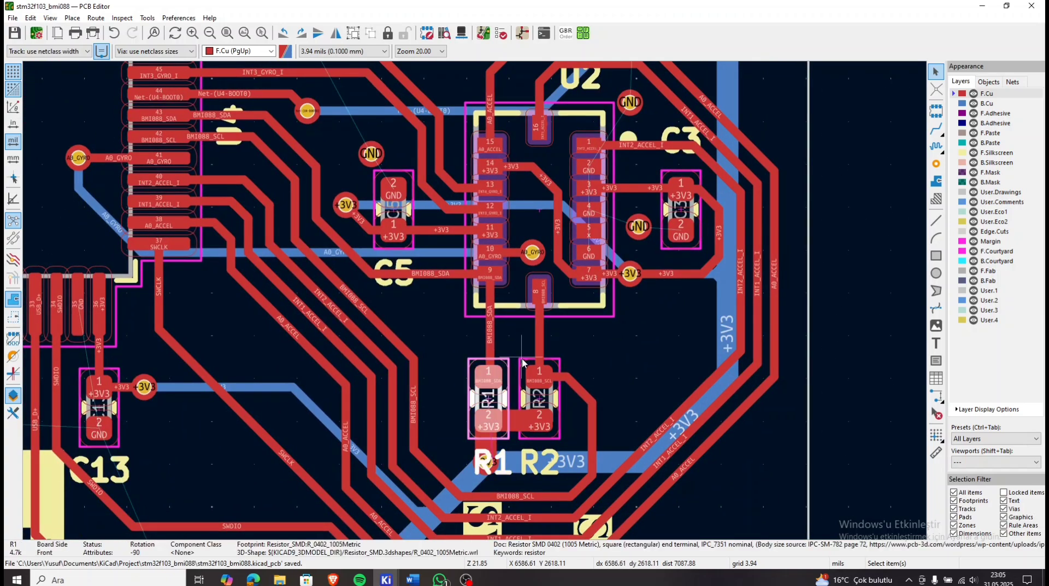
left_click(521, 359)
left_click(508, 369)
scroll(513, 382, "up", 2)
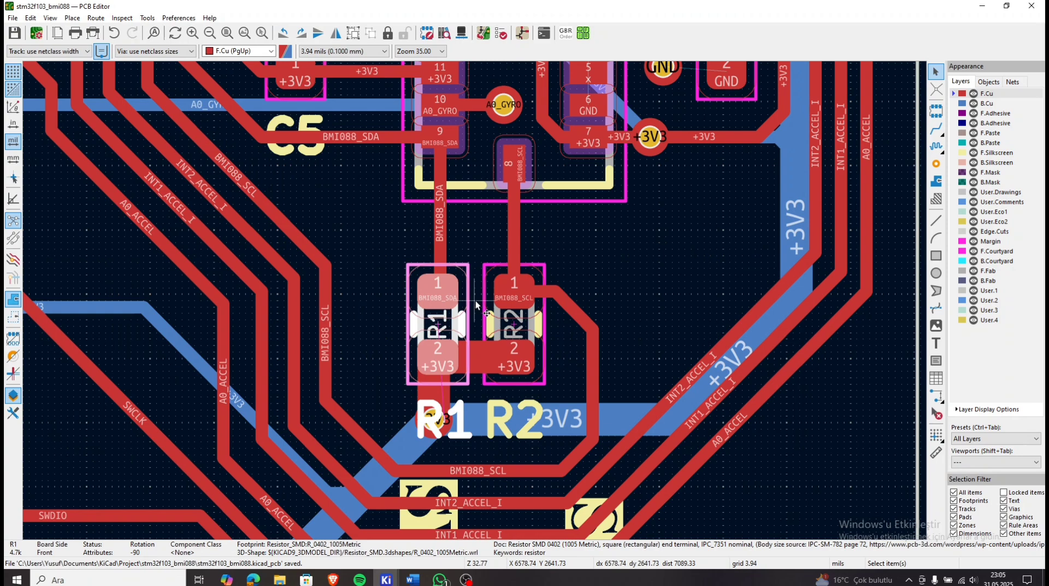
scroll(481, 275, "down", 2)
left_click(547, 293)
scroll(546, 292, "up", 3)
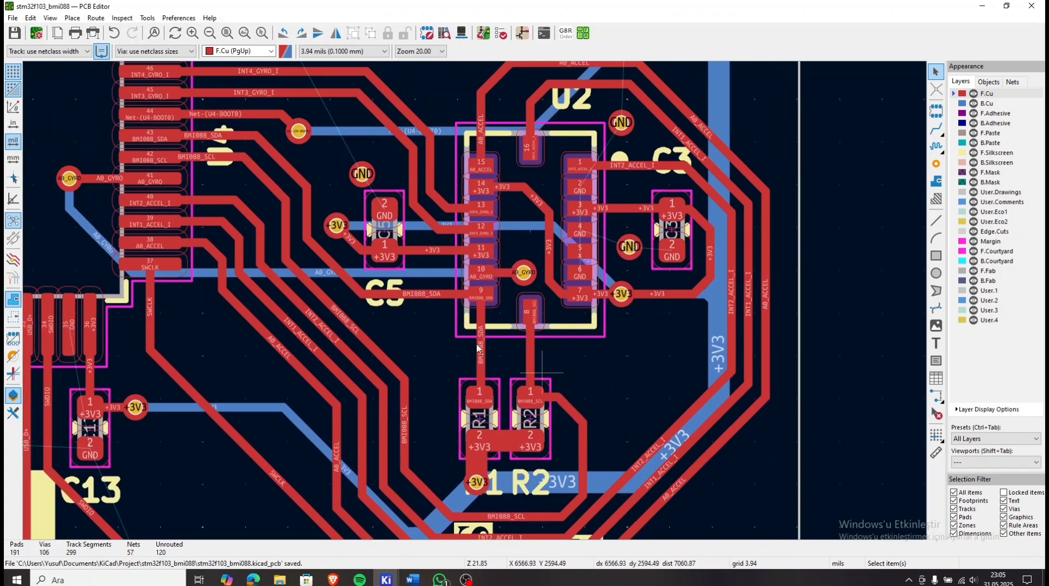
Trace the complete BMI088_SDA and BMI088_SCL tracks between U4 and the U2 section with R1 and R2.
left_click(478, 334)
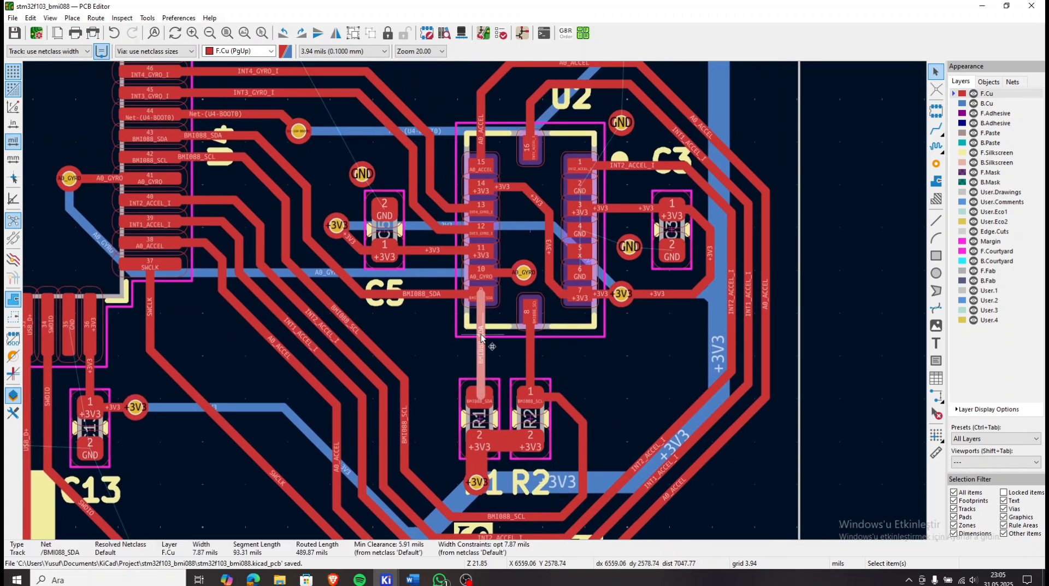
left_click(418, 293)
key("u")
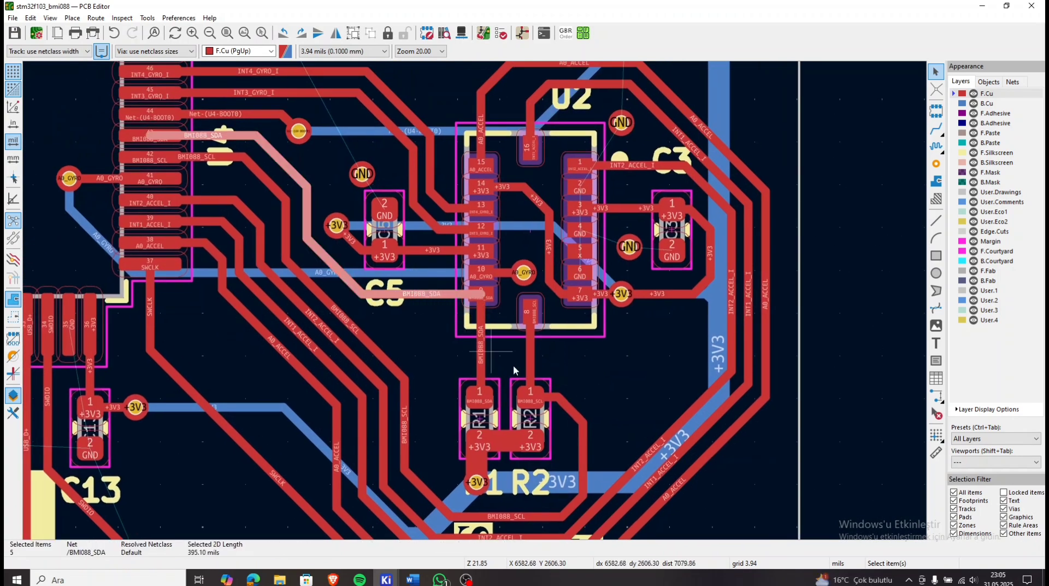
left_click(567, 408)
key("u")
scroll(441, 322, "up", 4)
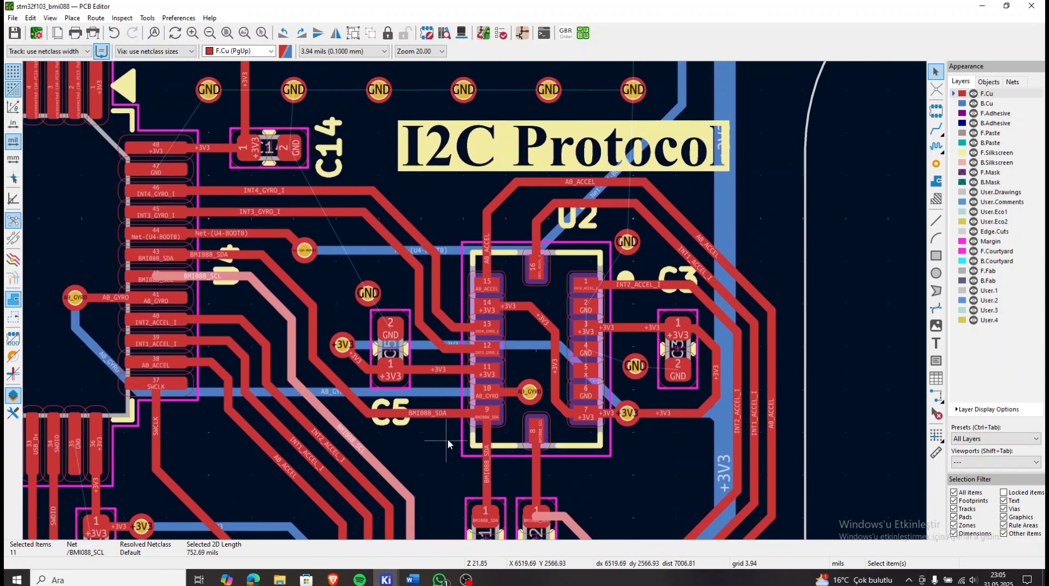
Trace the complete A0_ACCEL and INT1_ACCEL_I tracks from U2 to U4, and clear the selection.
scroll(548, 293, "up", 2)
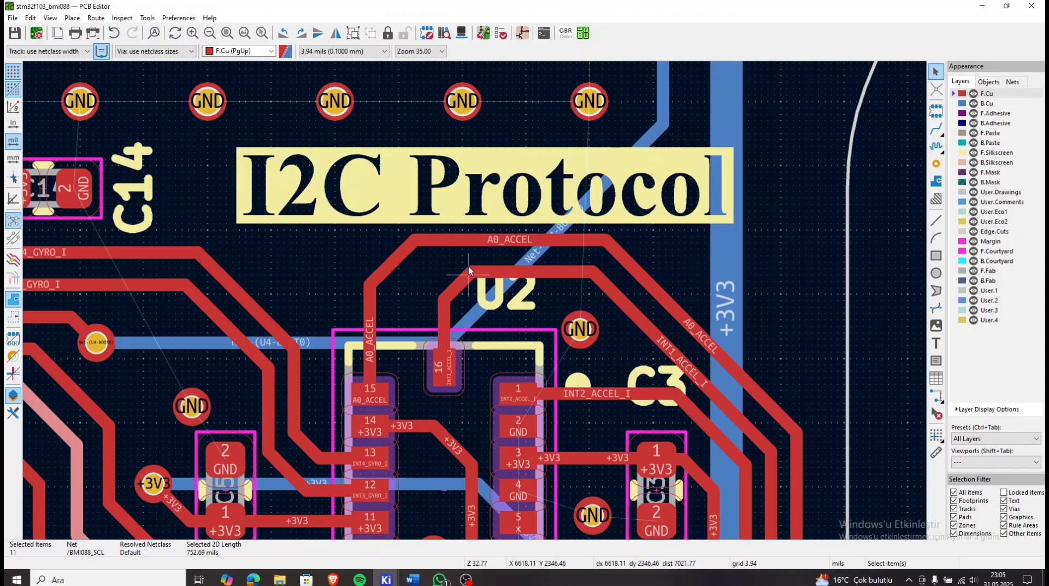
left_click(461, 234)
key("u")
scroll(461, 234, "down", 4)
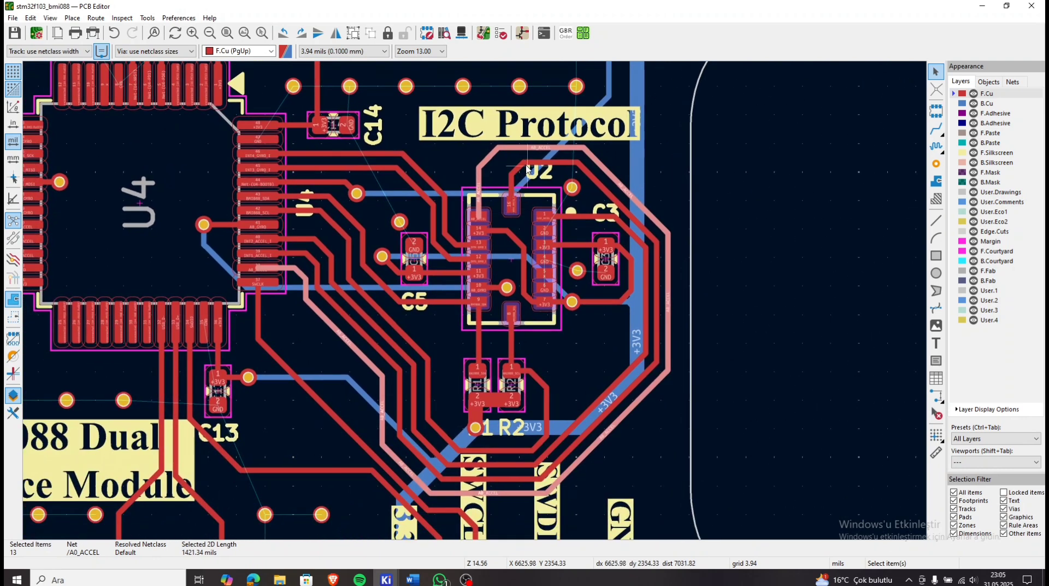
left_click(527, 168)
left_click(513, 175)
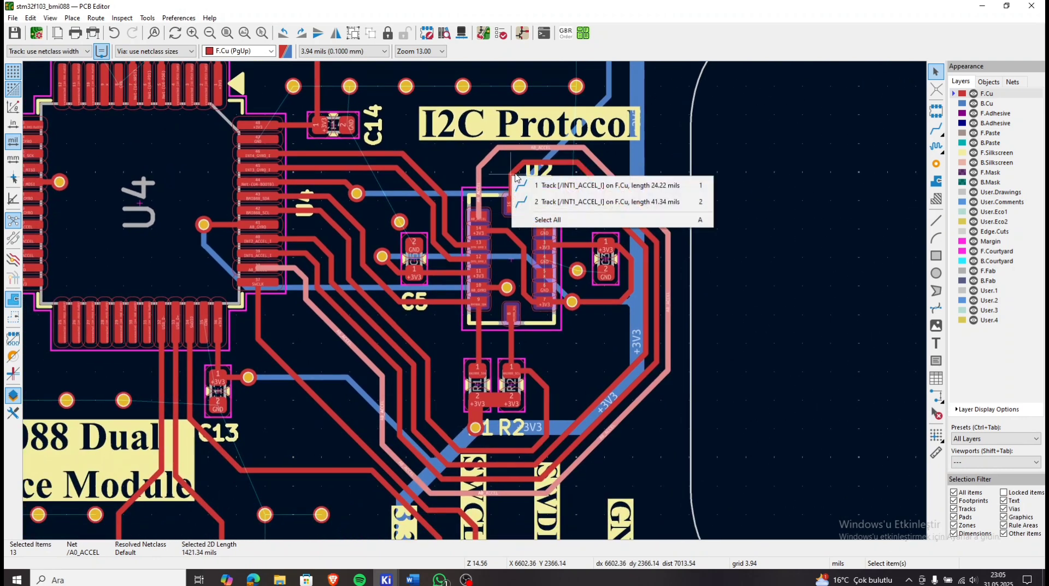
left_click(526, 185)
key("u")
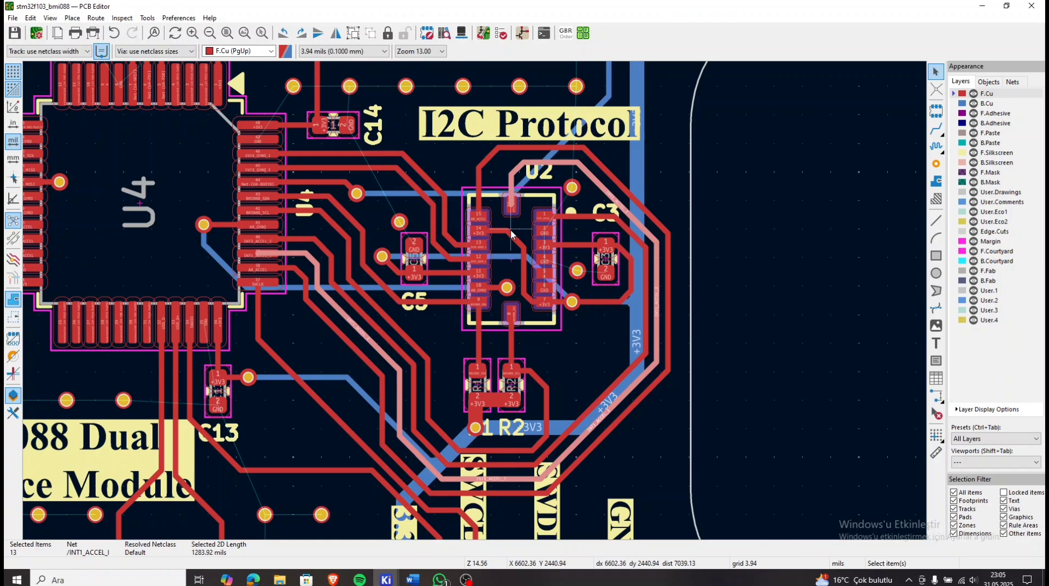
scroll(452, 229, "up", 1)
scroll(500, 322, "down", 1)
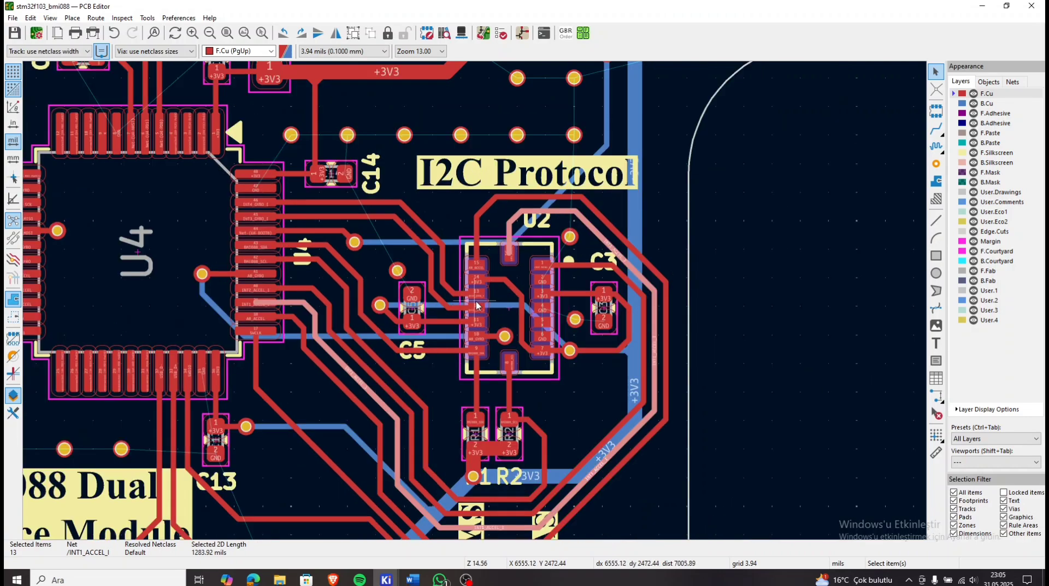
left_click(578, 395)
View the whole board, check the GND through vias between C12 and C8, and clear the selection.
scroll(484, 309, "down", 3)
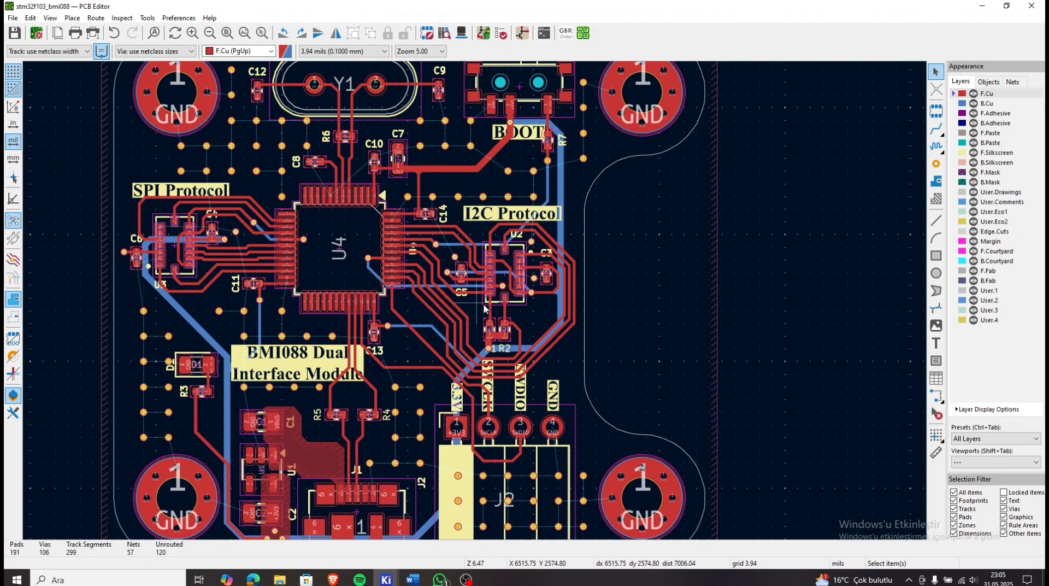
scroll(545, 317, "down", 2)
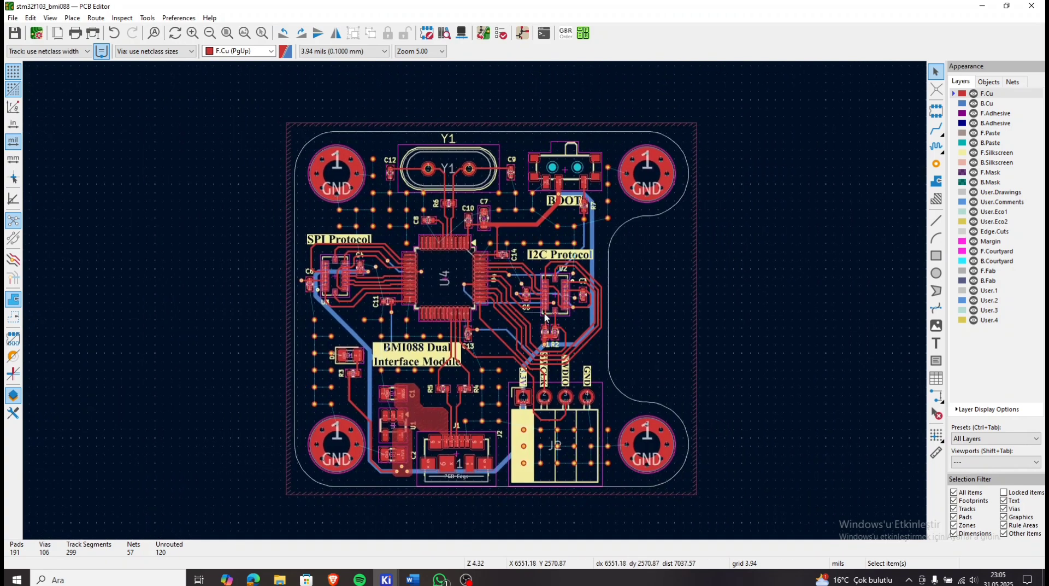
left_click(373, 210)
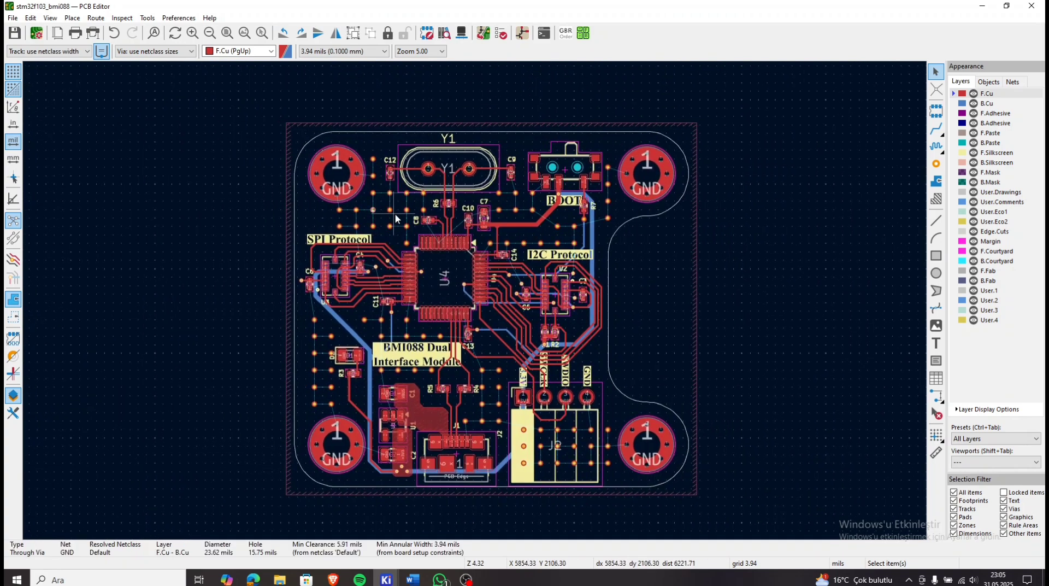
left_click(389, 210)
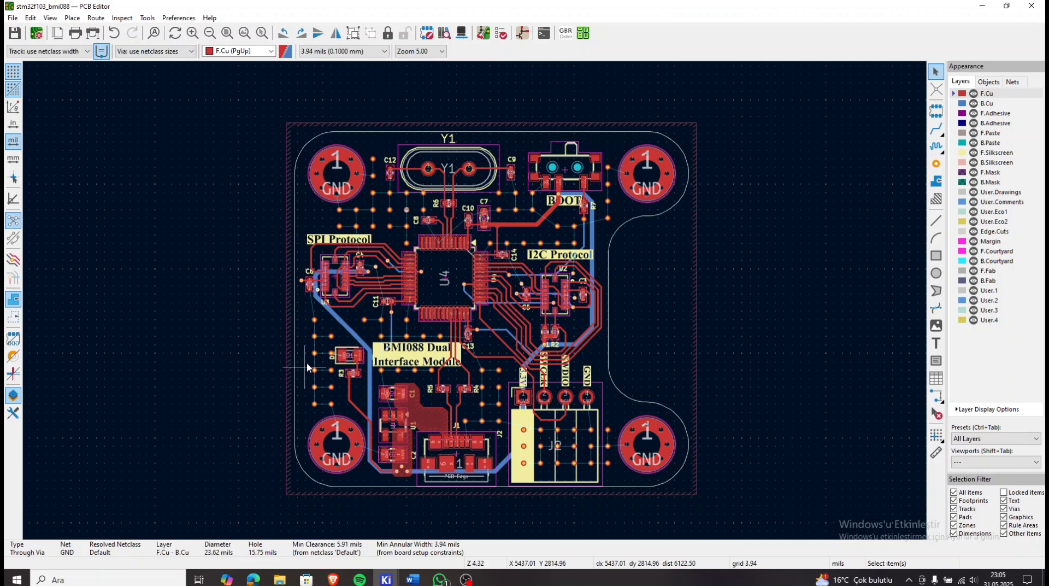
left_click(265, 402)
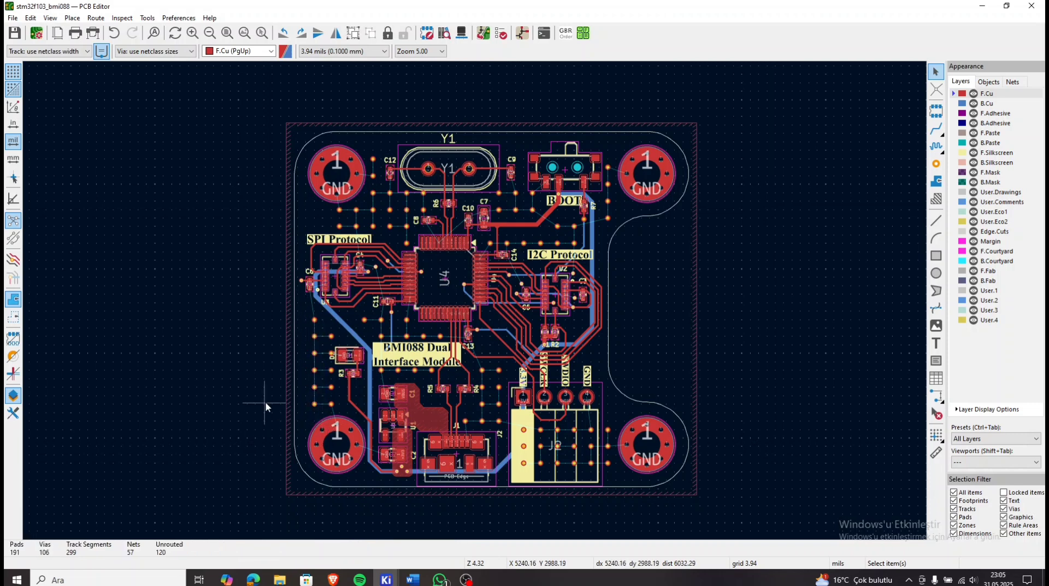
Fill all copper zones on the board and open it in the 3D Viewer.
middle_click_drag(764, 246, 798, 255)
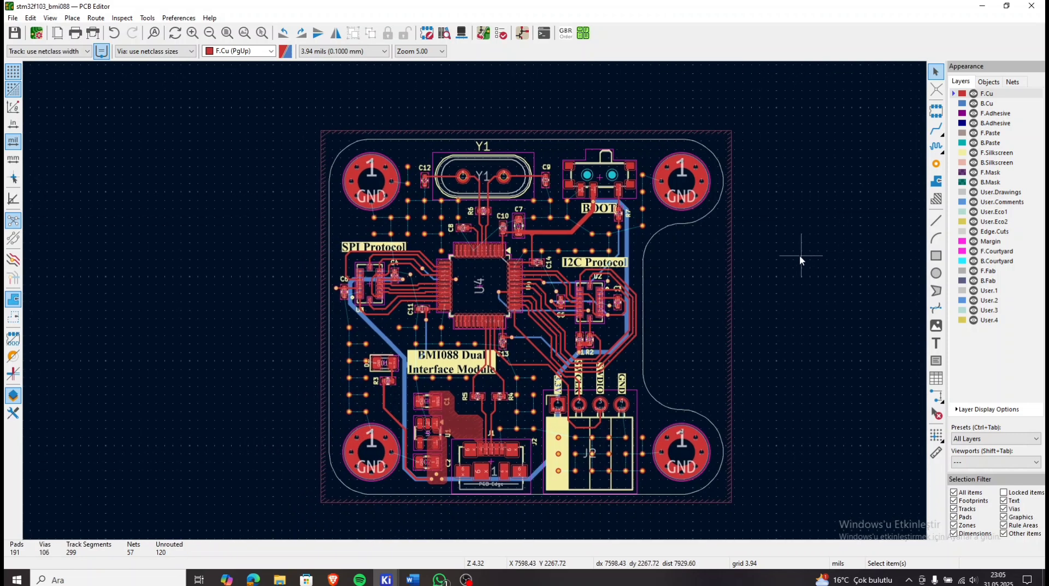
key("b")
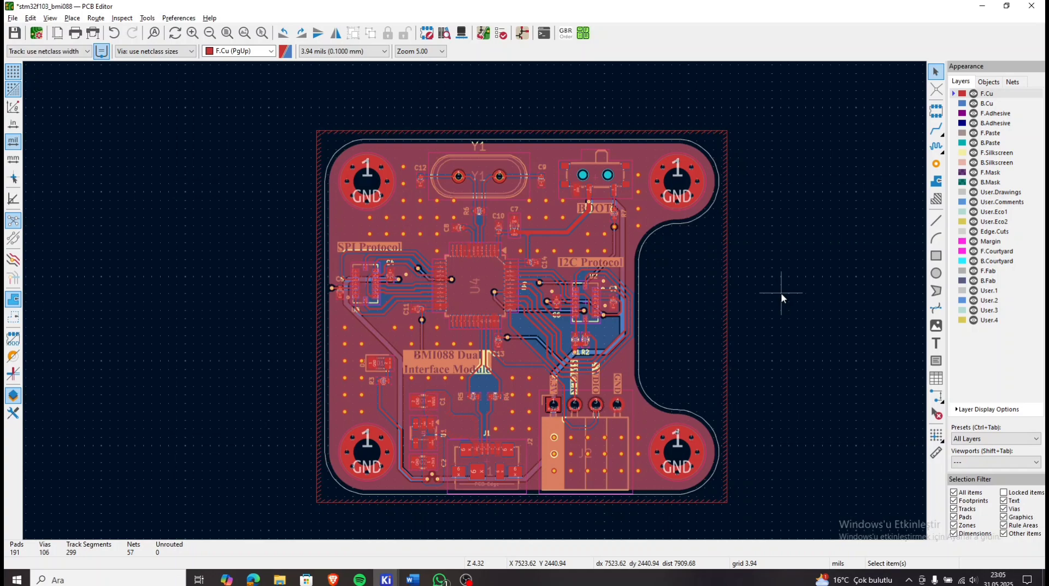
key("alt+3")
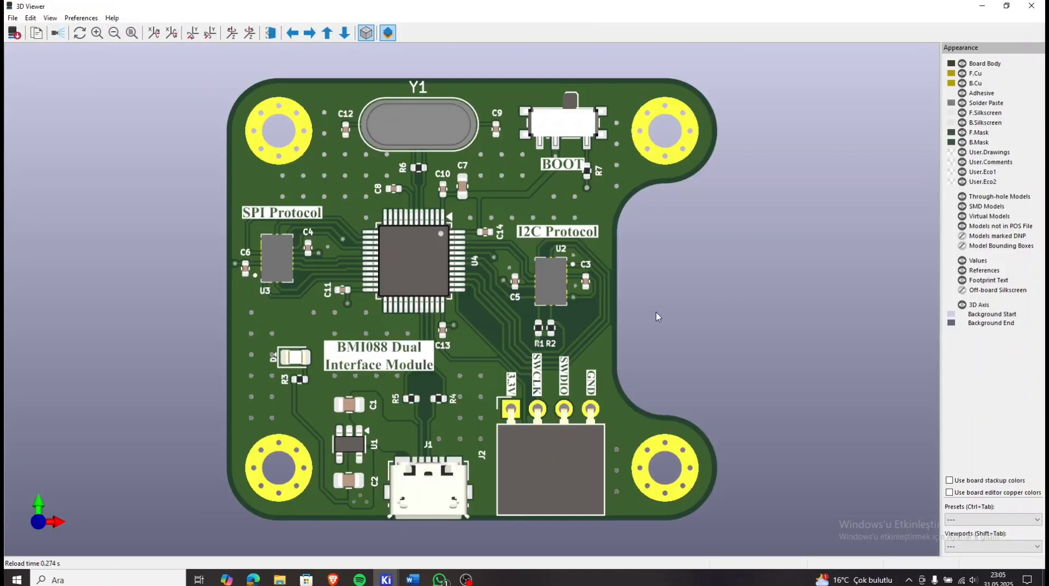
Rotate the 3D board to oblique views of the component side, and render it with raytracing.
scroll(642, 314, "down", 1)
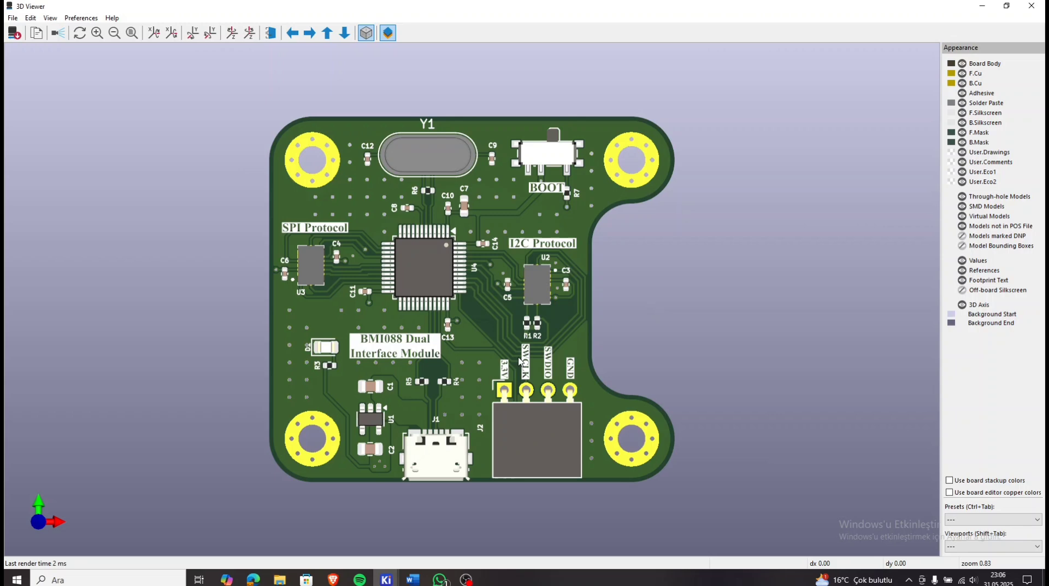
left_click_drag(353, 447, 510, 343)
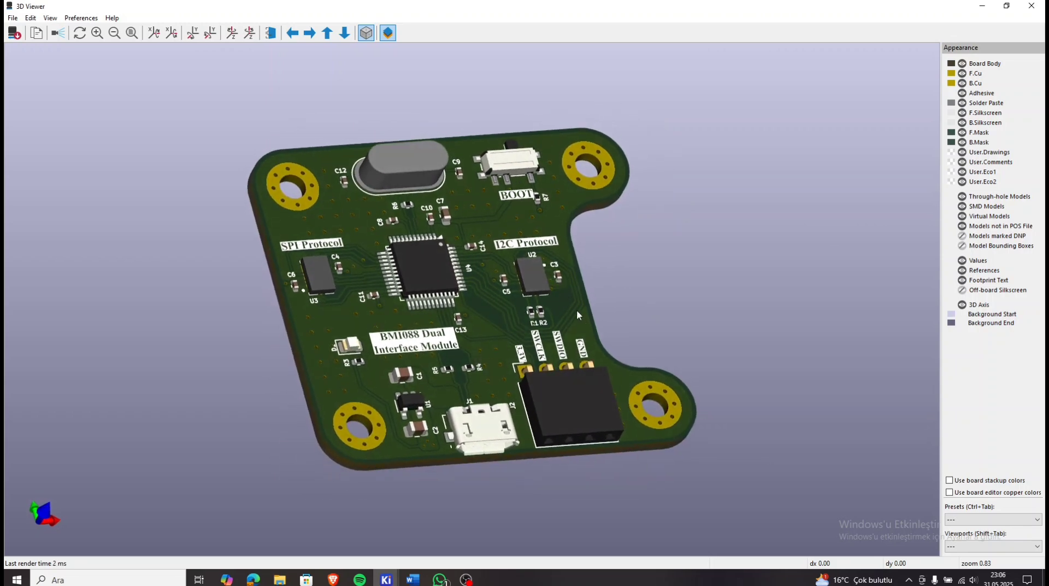
left_click_drag(576, 310, 428, 257)
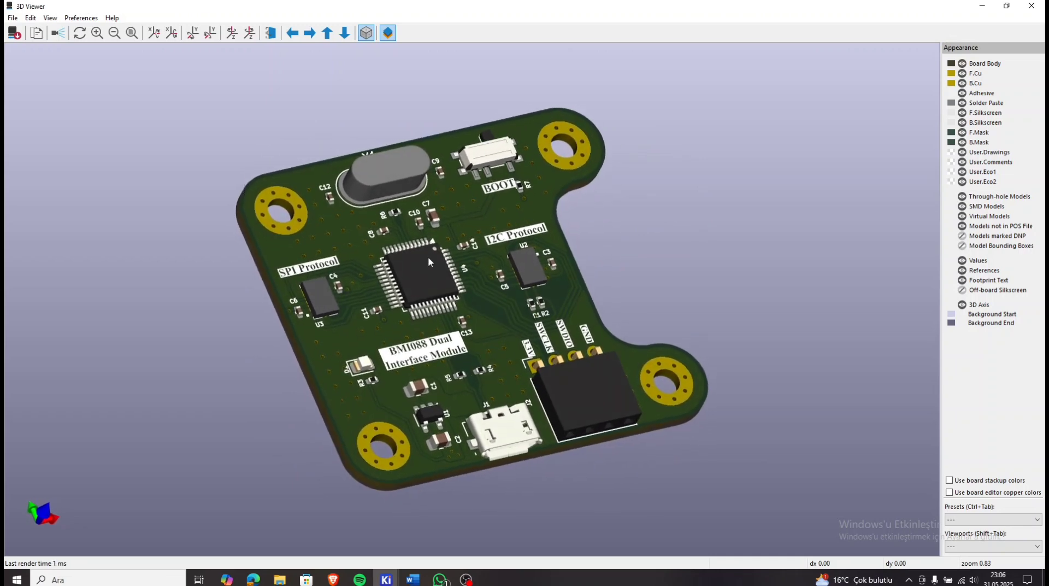
left_click_drag(725, 397, 702, 366)
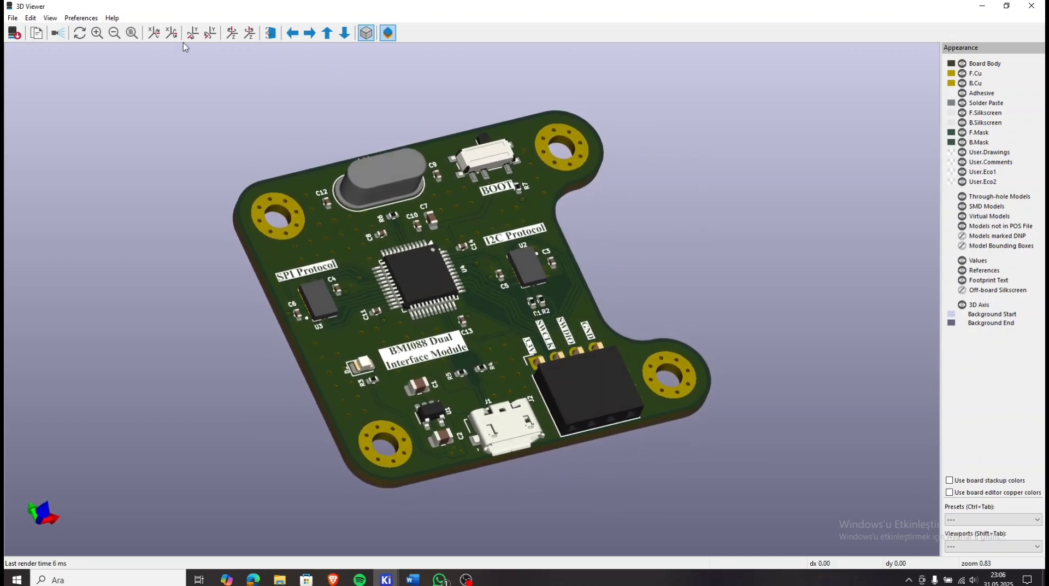
left_click(58, 33)
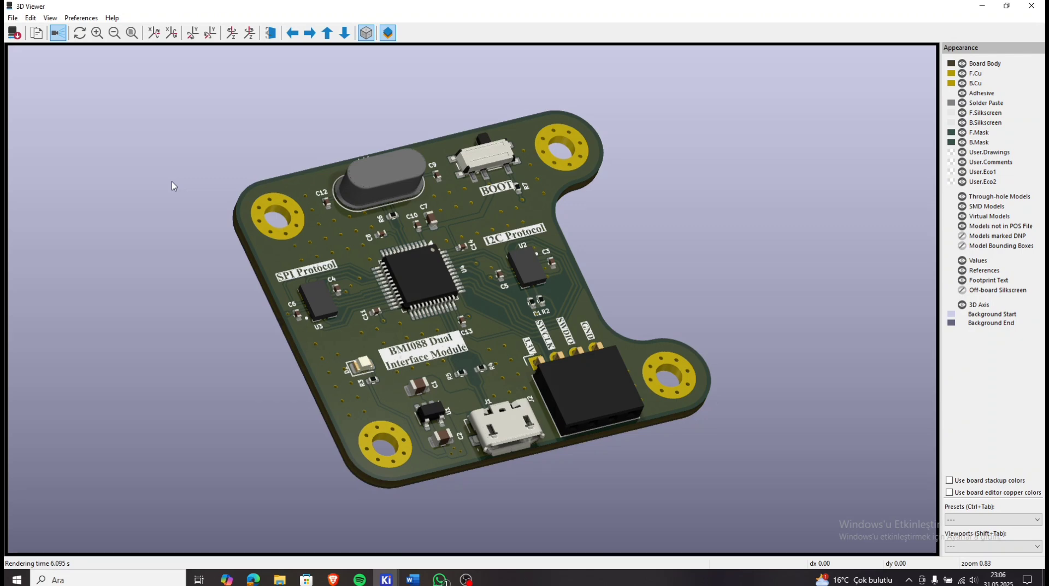
left_click_drag(790, 392, 426, 414)
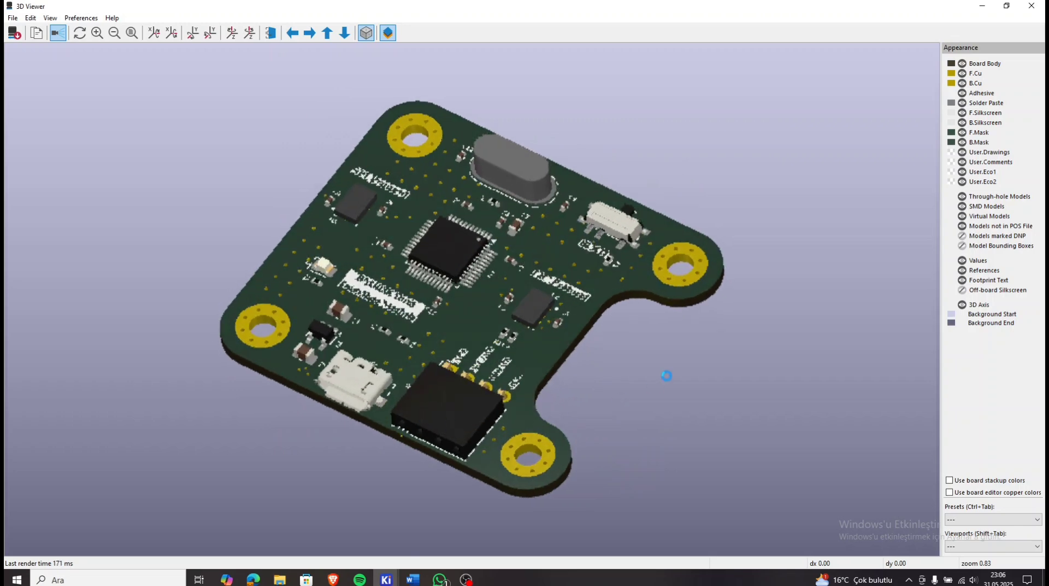